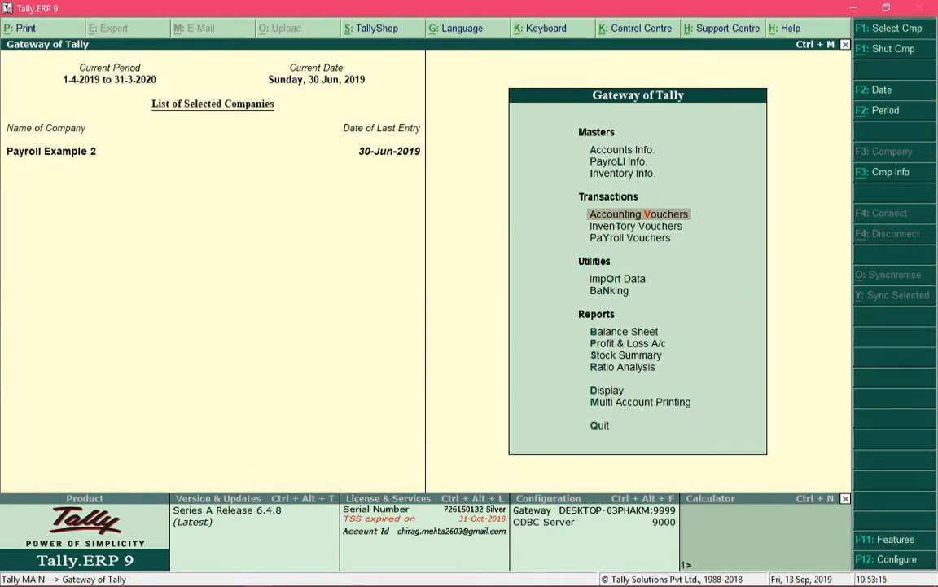
# Step: Open payroll voucher entry and switch to creating an attendance voucher
pyautogui.press('Down')
pyautogui.press('Down')
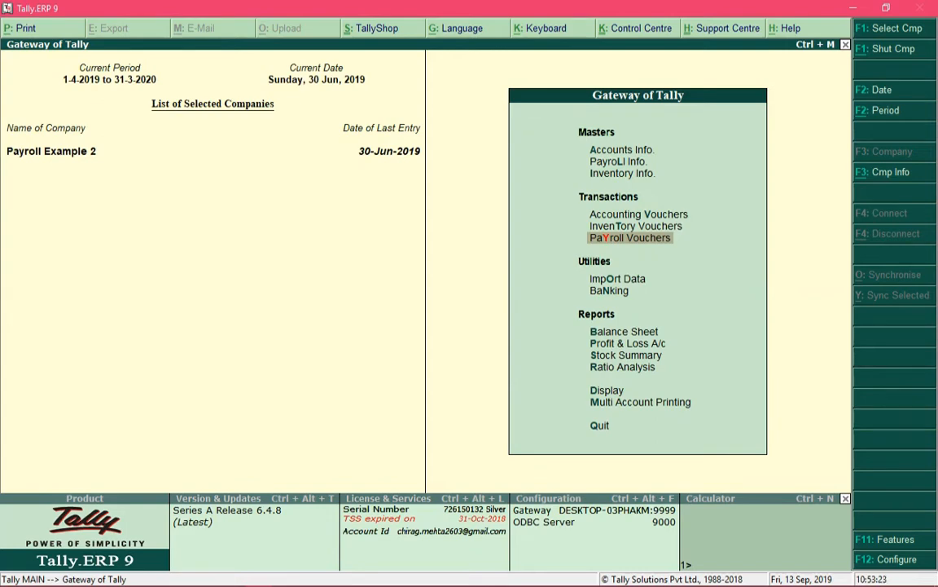
pyautogui.press('Return')
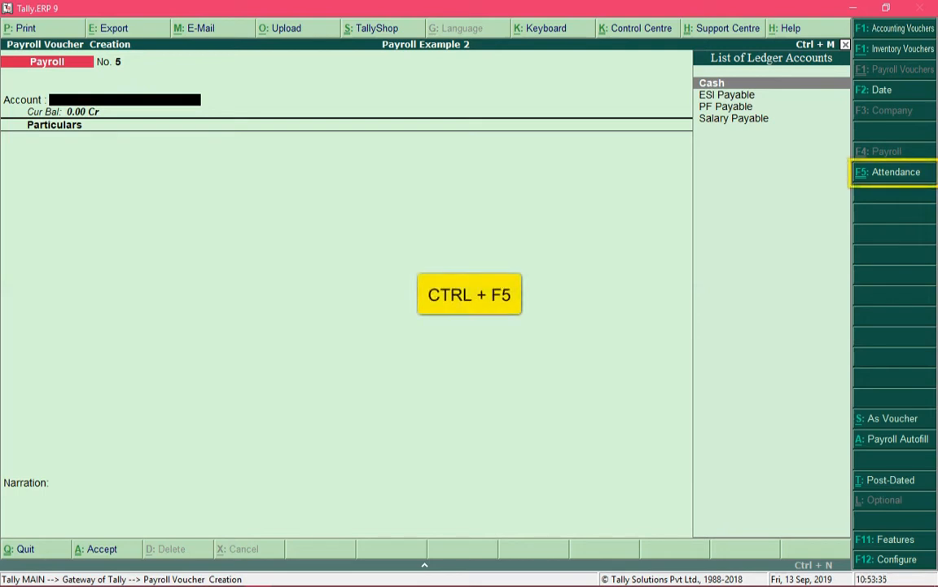
pyautogui.hotkey('ctrl', 'F5')
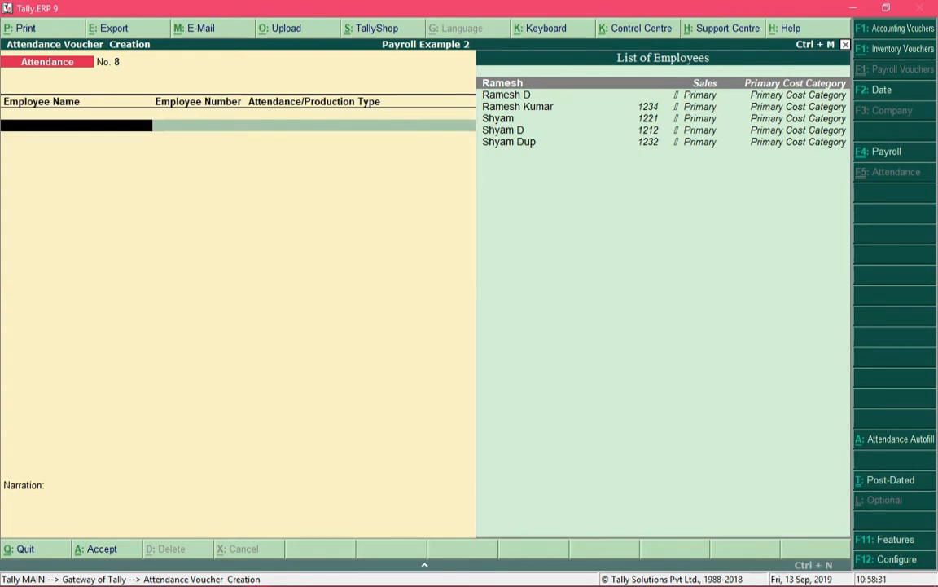
# Step: Set the attendance voucher's date to 30-6
pyautogui.press('F2')
pyautogui.write('3')
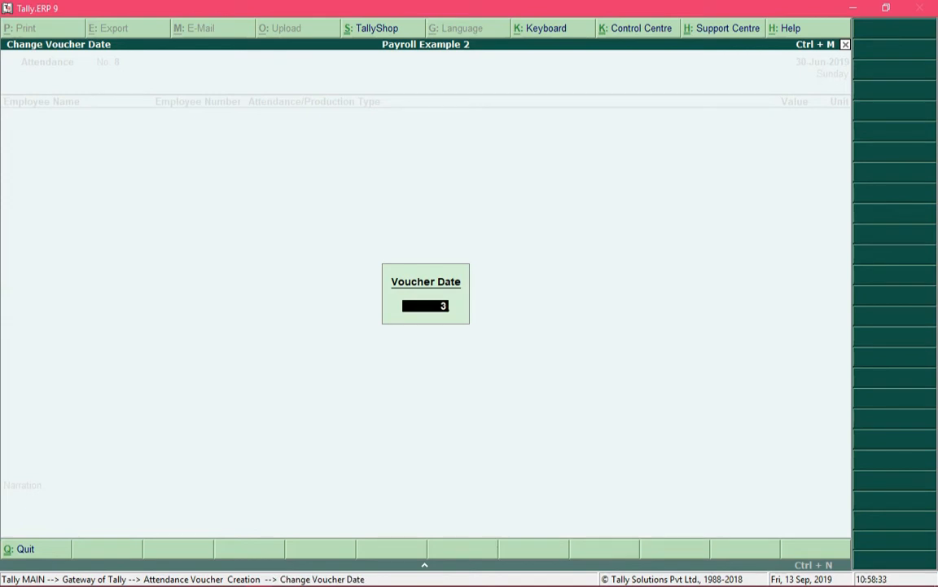
pyautogui.write('0-6')
pyautogui.press('Return')
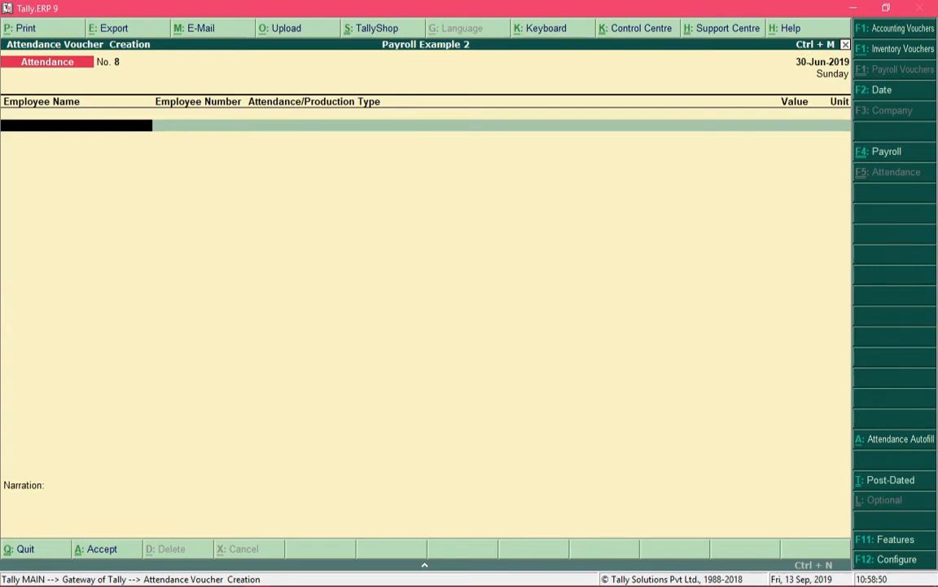
# Step: Enter an attendance line for the third listed employee with type Present and a value of 10 days
pyautogui.write('Ram')
pyautogui.press('Down')
pyautogui.press('Down')
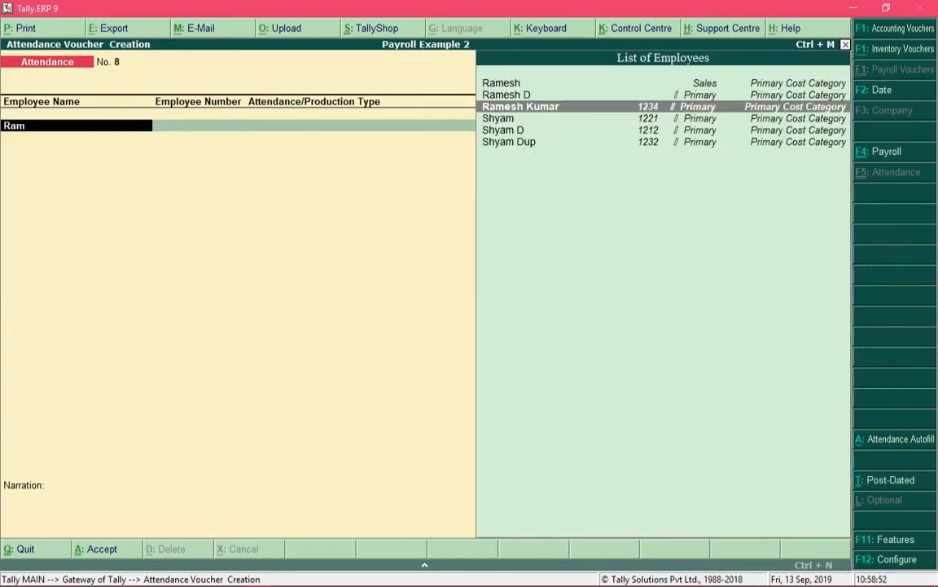
pyautogui.press('Return')
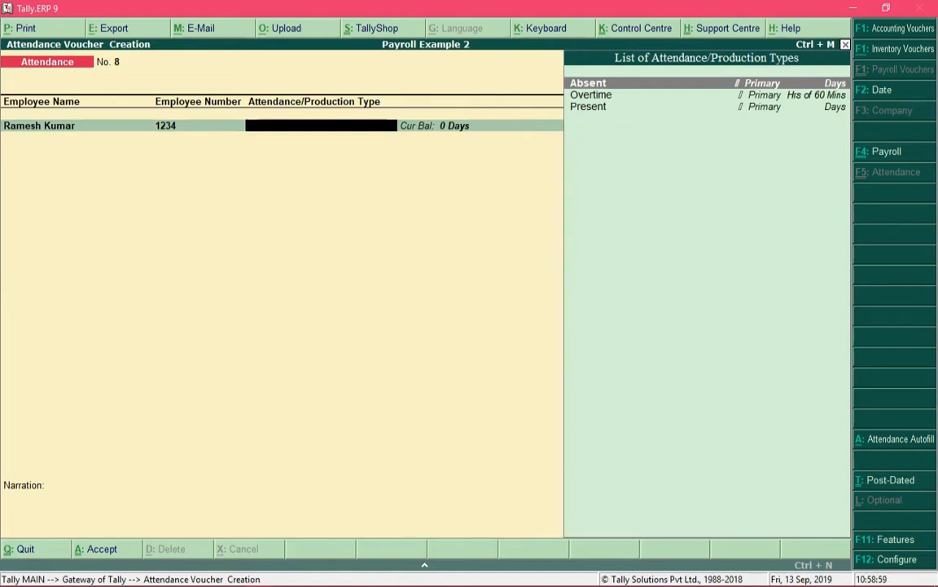
pyautogui.press('Down')
pyautogui.press('Down')
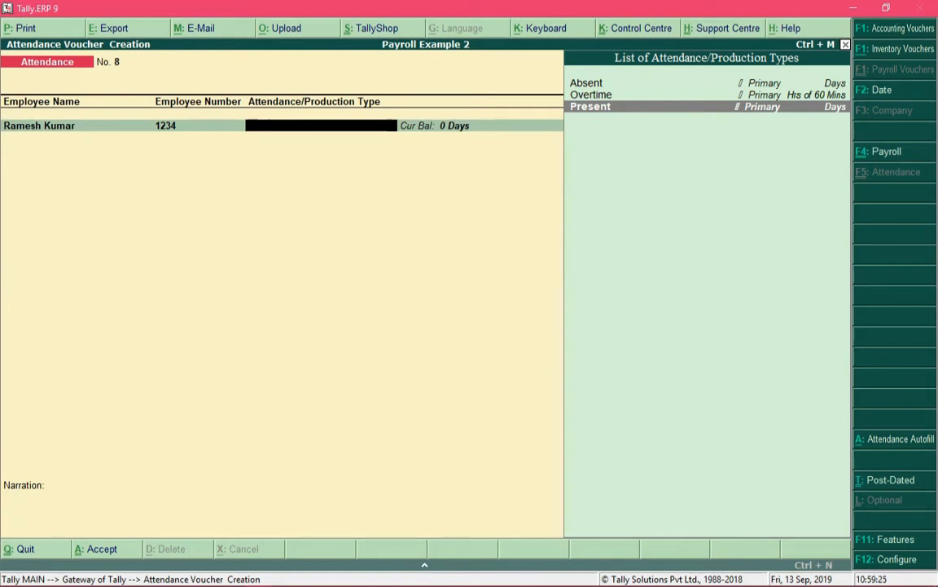
pyautogui.press('Return')
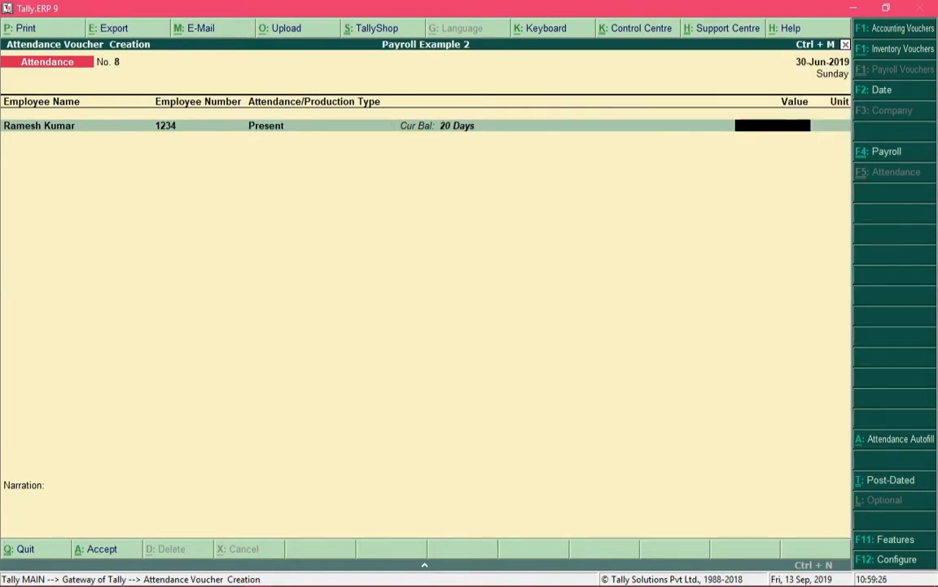
pyautogui.write('10')
pyautogui.press('Return')
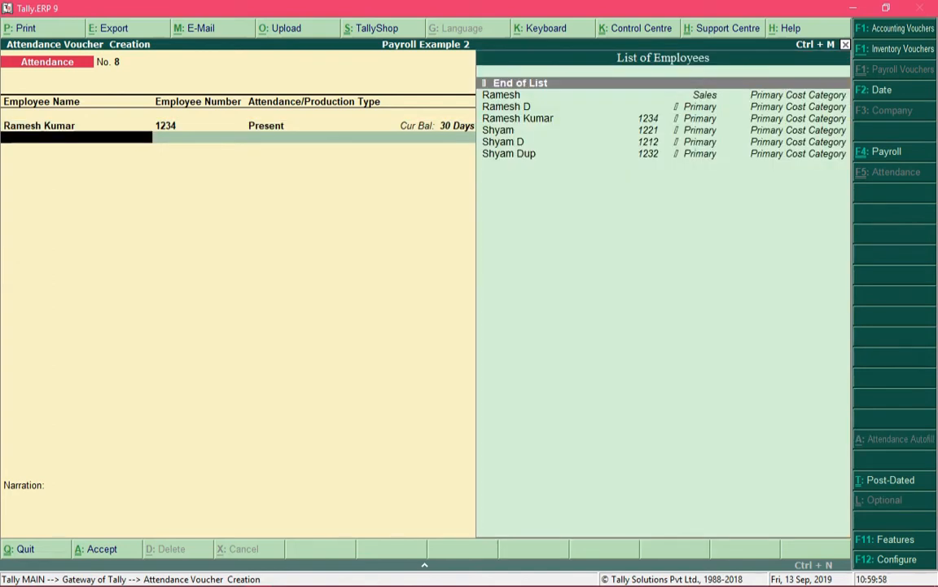
# Step: Add an Overtime line of 4 hours for the same employee and save the attendance voucher
pyautogui.write('Ram')
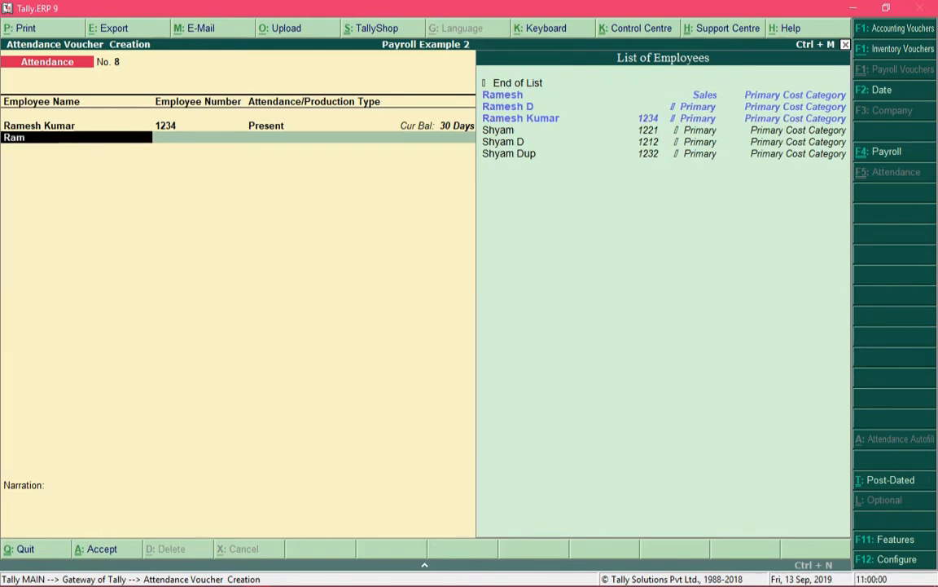
pyautogui.press('Down')
pyautogui.press('Down')
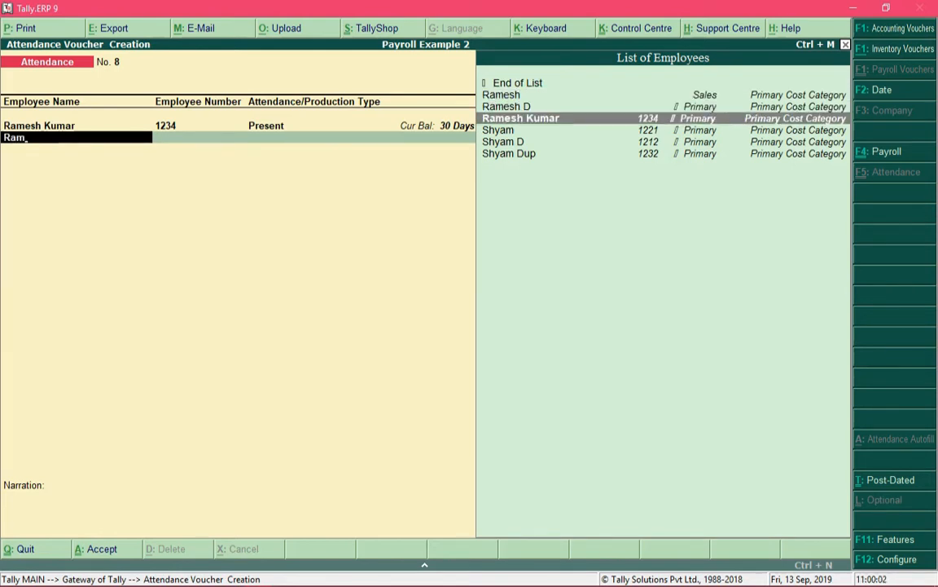
pyautogui.press('Return')
pyautogui.press('Down')
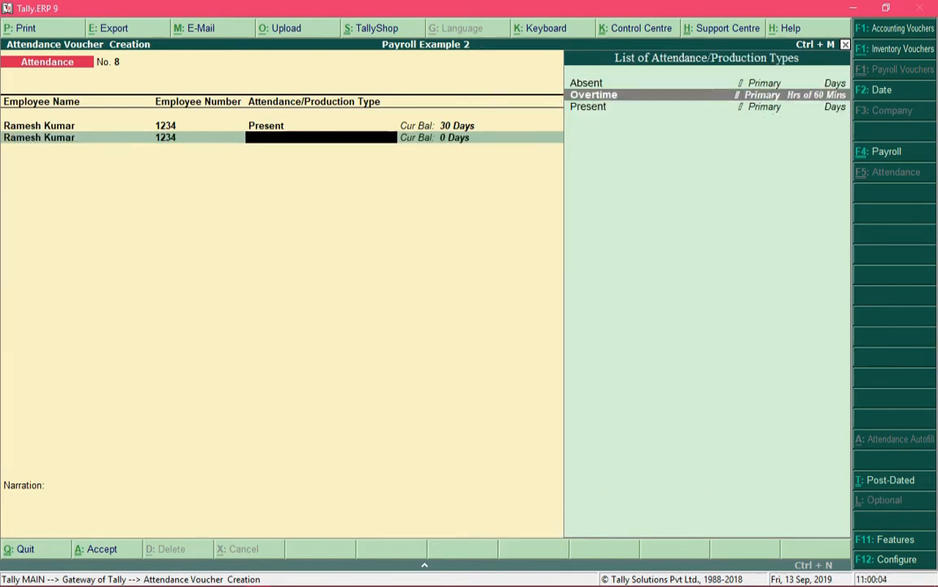
pyautogui.press('Return')
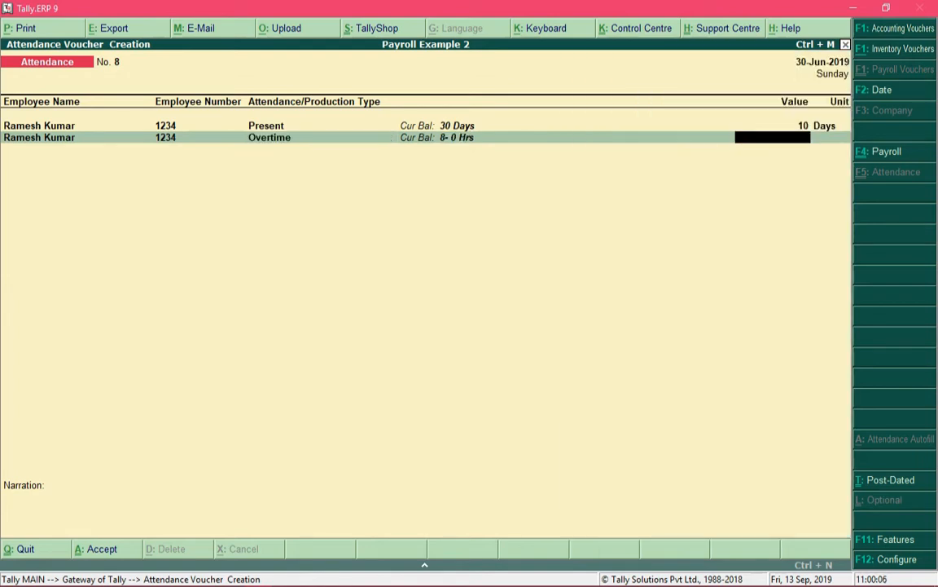
pyautogui.write('4')
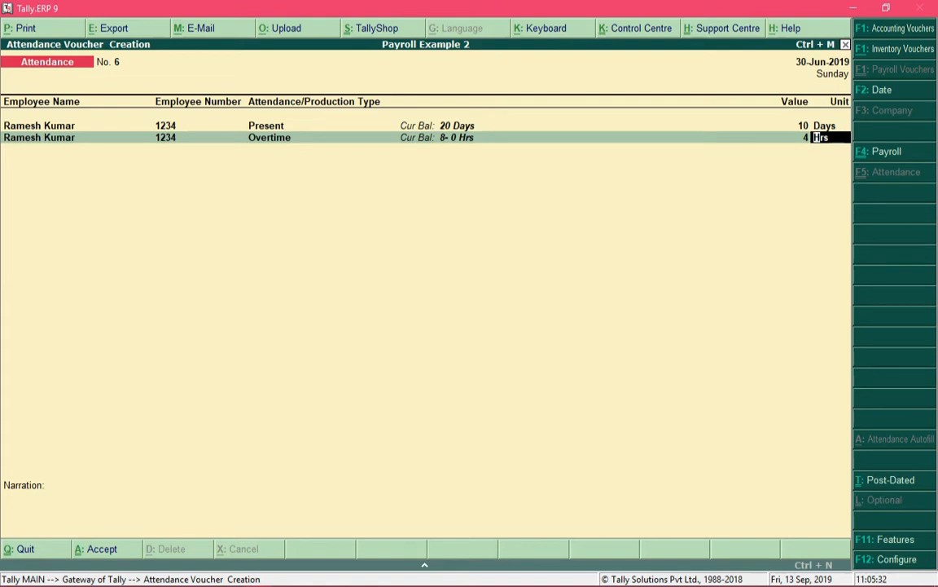
pyautogui.hotkey('ctrl', 'a')
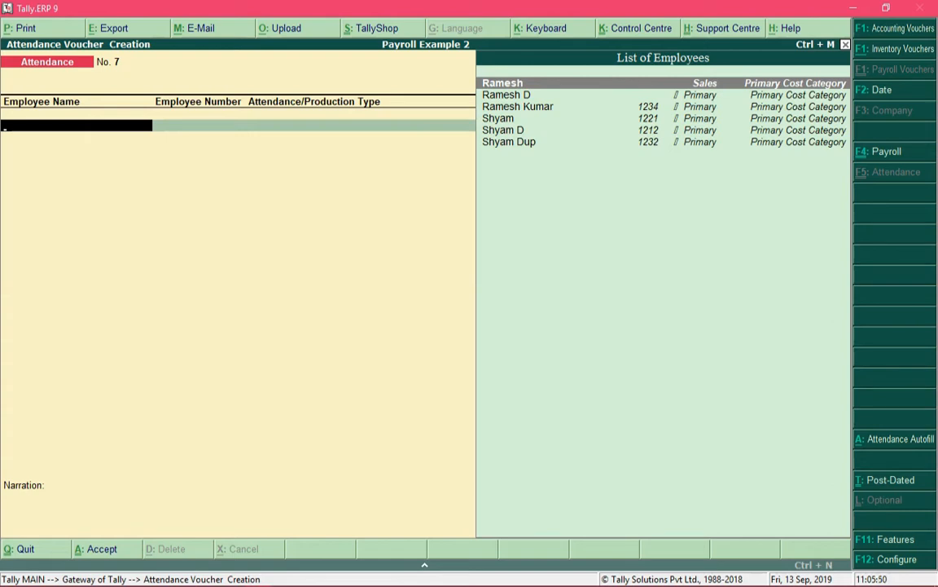
# Step: Switch to creating a payroll voucher and highlight Salary Payable among the ledger accounts
pyautogui.hotkey('ctrl', 'F4')
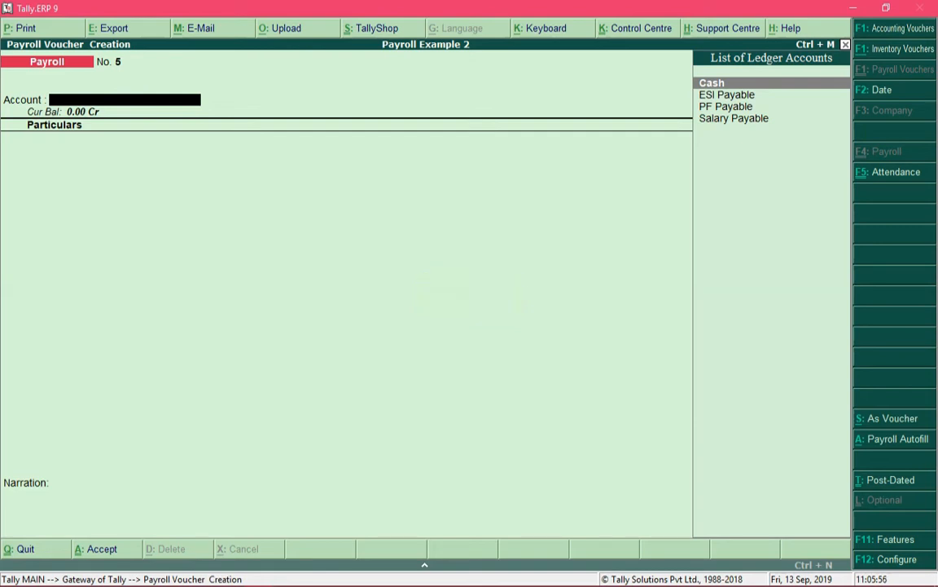
pyautogui.press('Down')
pyautogui.press('Down')
pyautogui.press('Down')
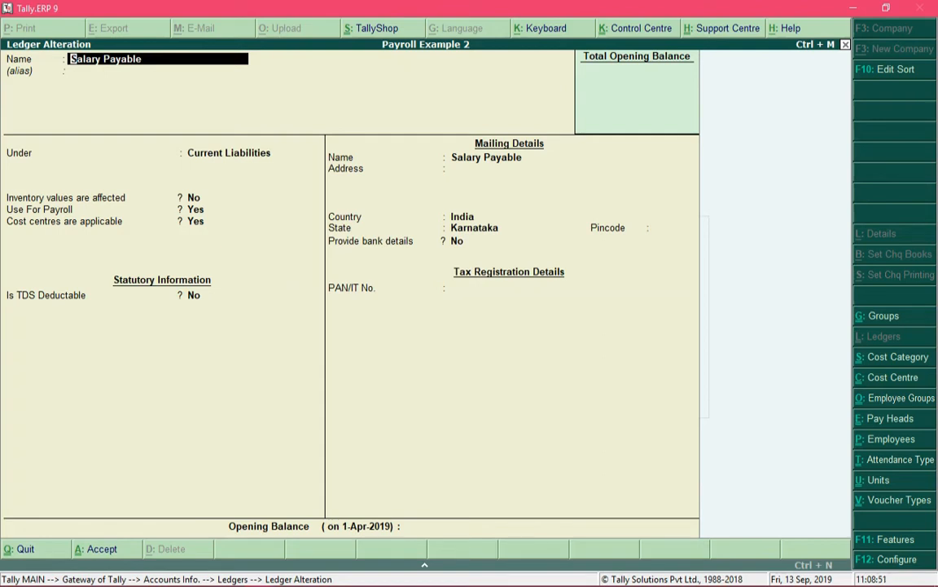
# Step: Review the Salary Payable ledger's settings, including its group, payroll use, cost centres and mailing details
pyautogui.press('Return')
pyautogui.press('Return')
pyautogui.press('Return')
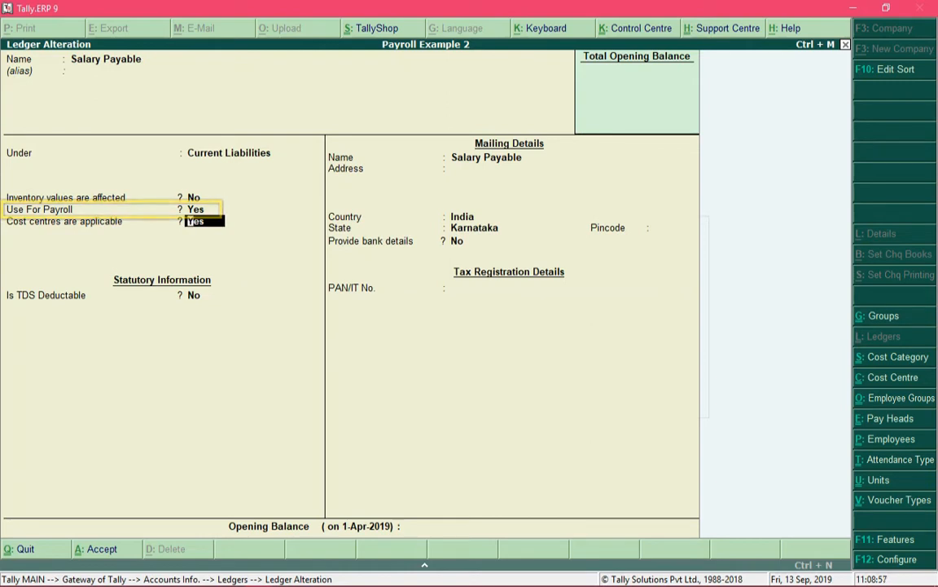
pyautogui.press('Return')
pyautogui.press('Return')
pyautogui.press('Return')
pyautogui.press('Return')
pyautogui.press('Return')
pyautogui.press('Return')
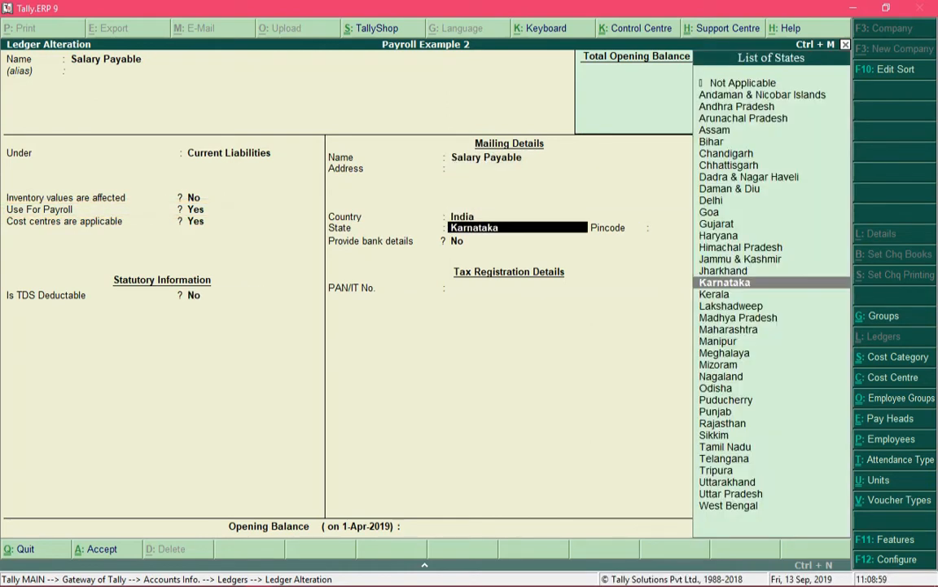
pyautogui.press('Return')
pyautogui.press('Return')
pyautogui.press('Return')
pyautogui.press('Return')
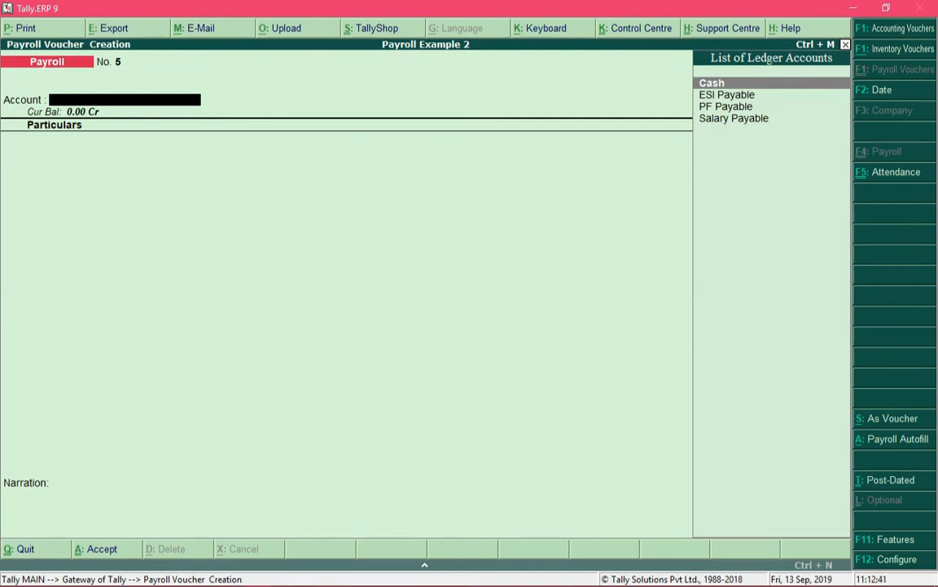
# Step: Start Payroll Autofill for the Salary process and keep the period from 1-6-2019 to 30-6-2019
pyautogui.hotkey('alt', 'a')
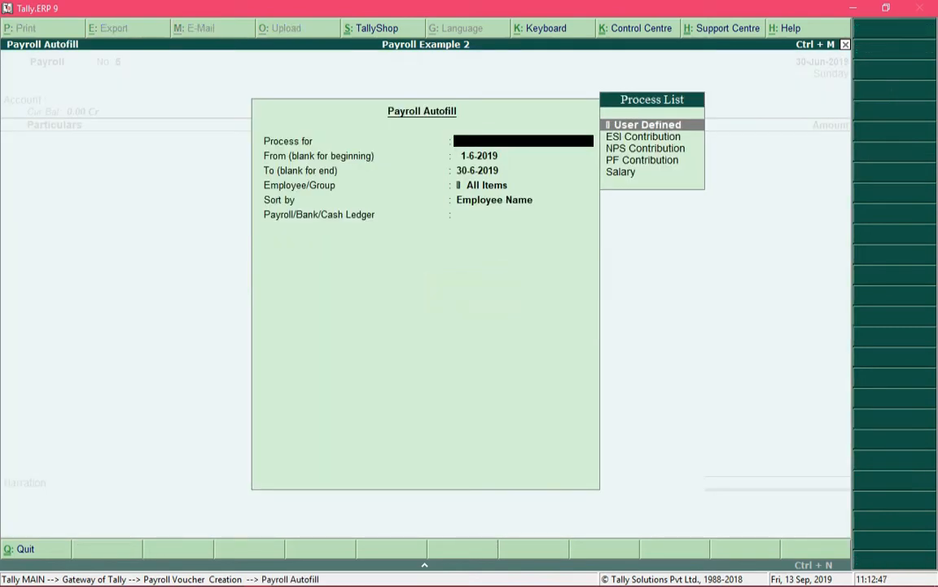
pyautogui.press('Down')
pyautogui.press('Down')
pyautogui.press('Down')
pyautogui.press('Down')
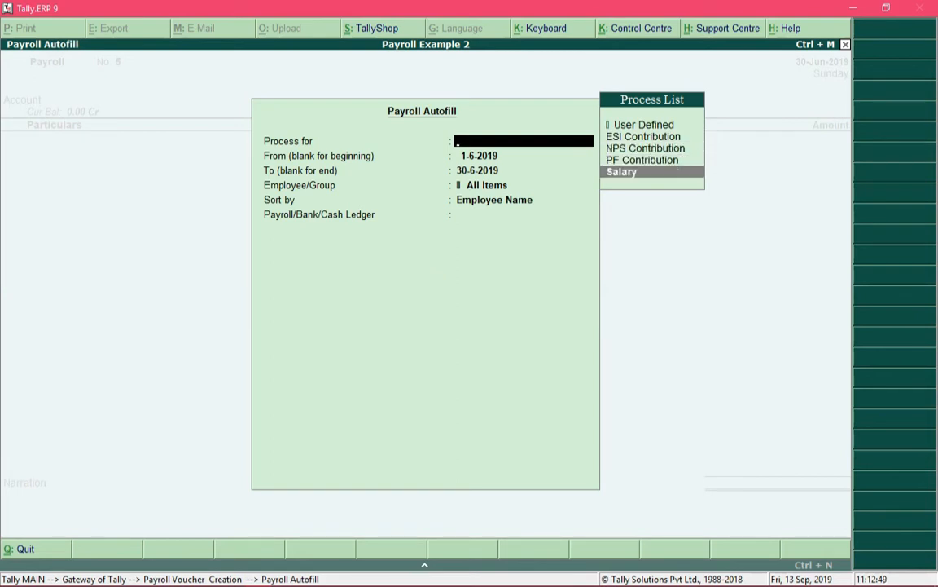
pyautogui.press('Return')
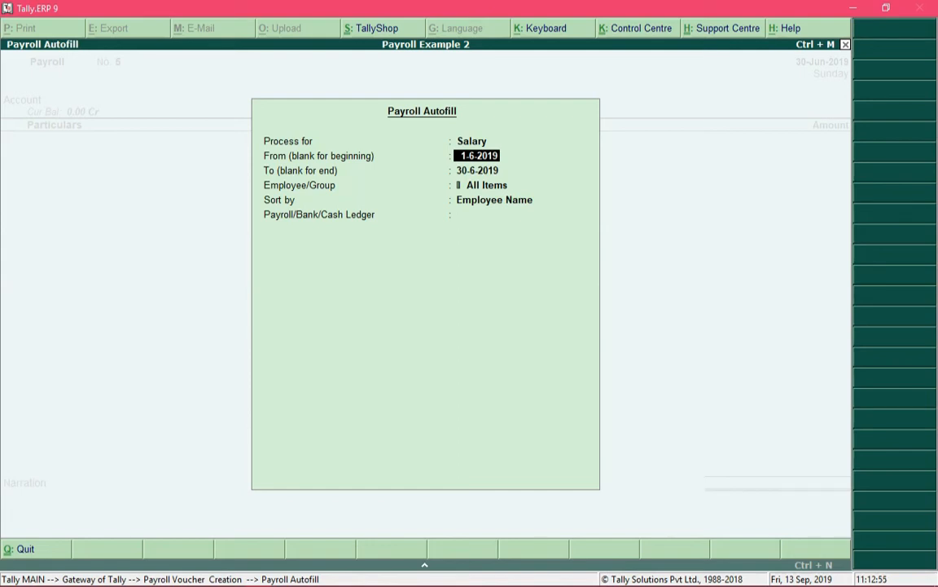
pyautogui.press('Return')
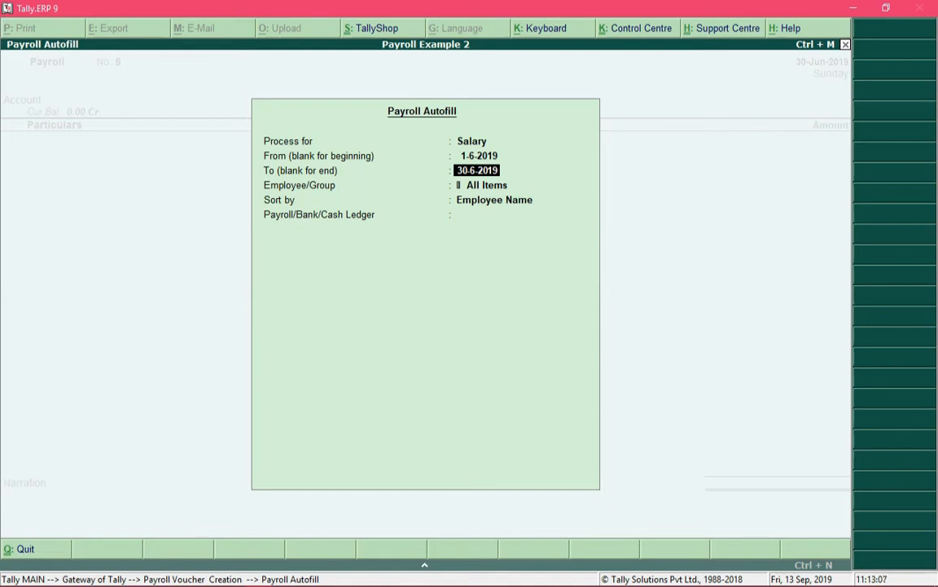
pyautogui.press('Return')
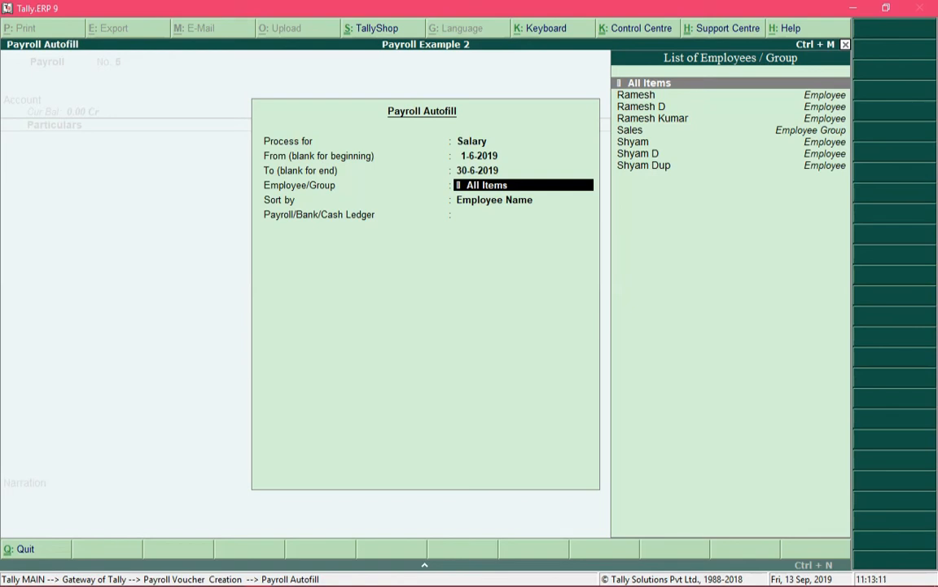
# Step: Limit the autofill to the employee with the new attendance, sort by Employee Name, and fill the voucher using the Salary Payable ledger
pyautogui.press('Down')
pyautogui.press('Down')
pyautogui.press('Down')
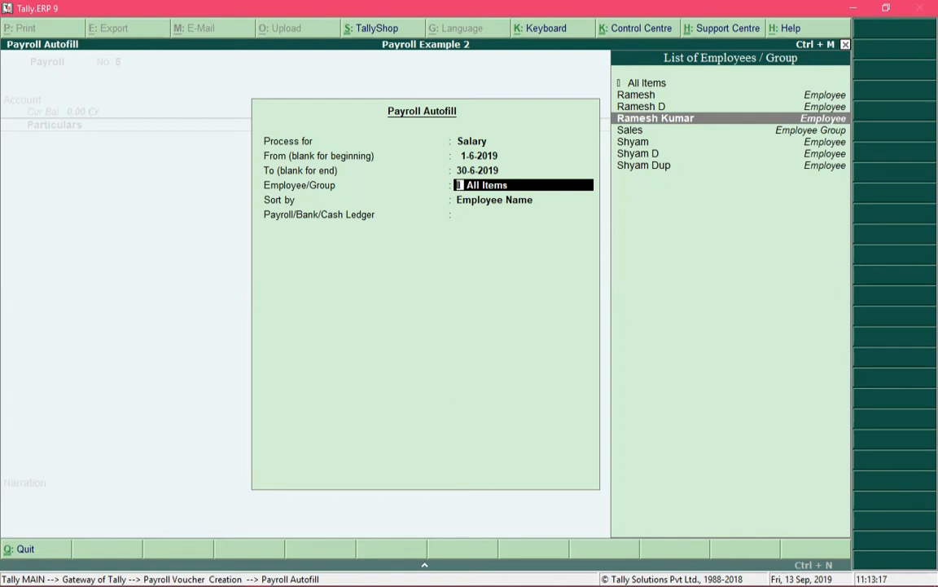
pyautogui.press('Return')
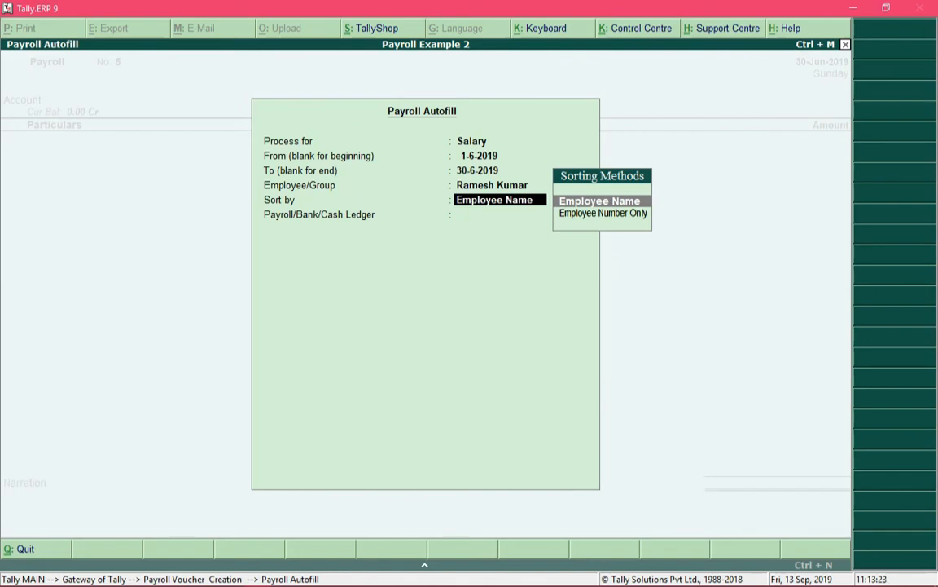
pyautogui.press('Return')
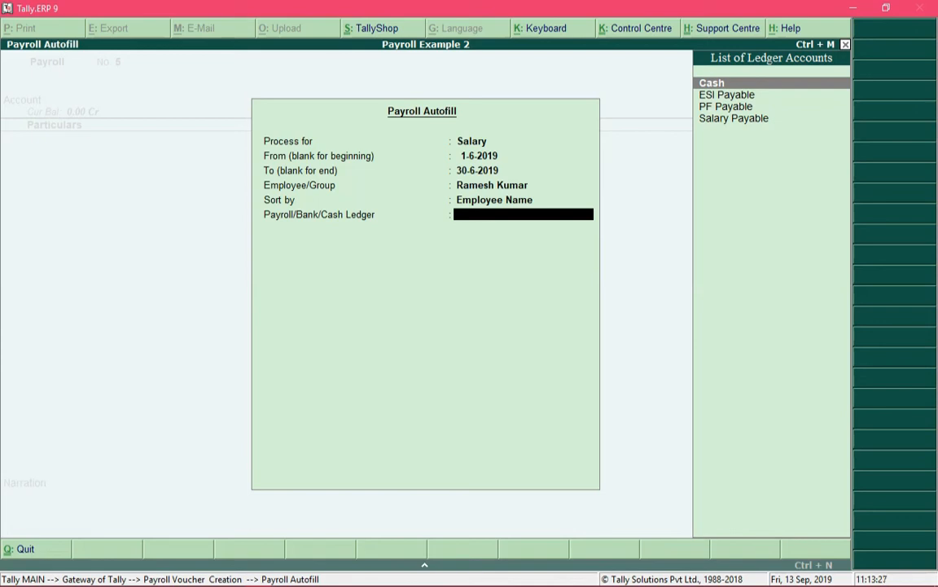
pyautogui.press('Down')
pyautogui.press('Down')
pyautogui.press('Down')
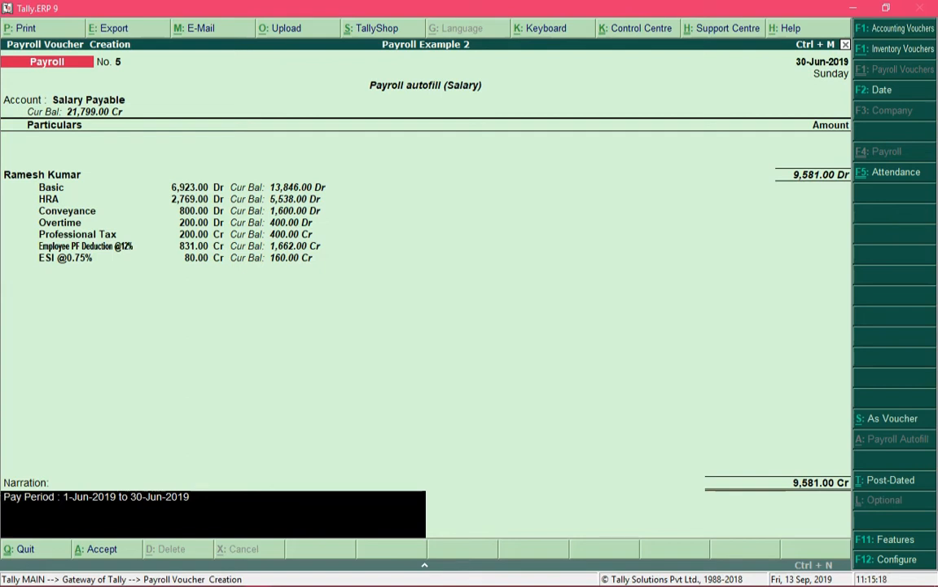
# Step: Check the Basic pay in the built-in calculator by dividing 18000 by 26 and multiplying by 10
pyautogui.hotkey('ctrl', 'n')
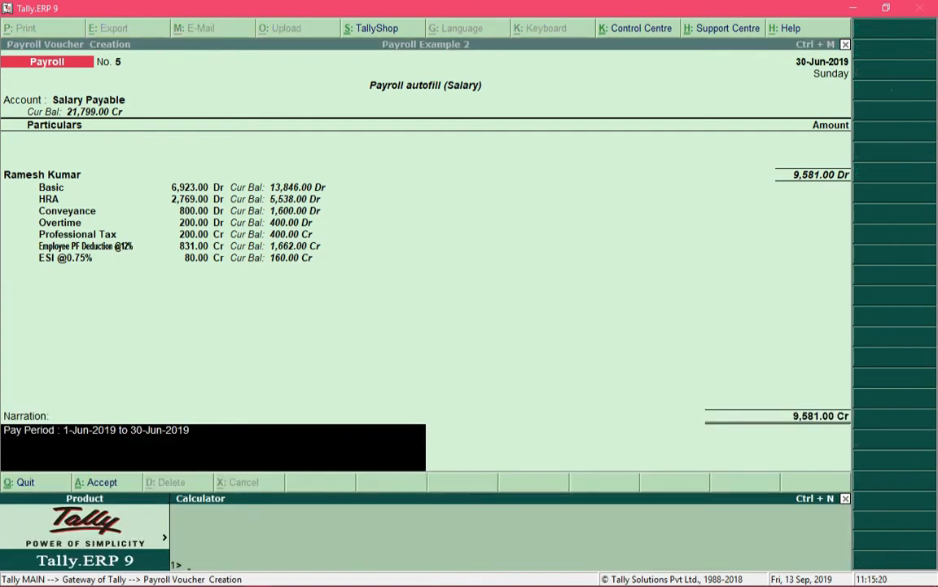
pyautogui.write('18000/26')
pyautogui.press('Return')
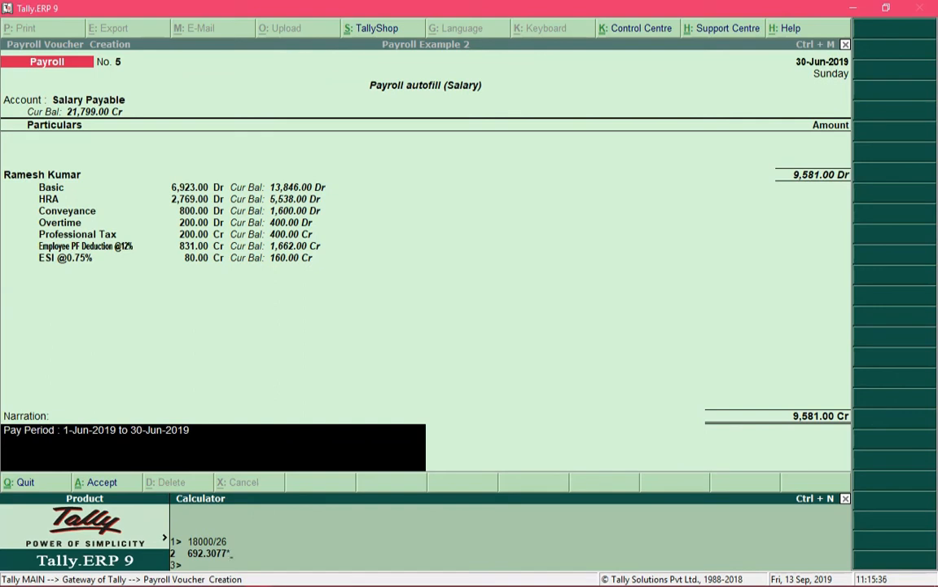
pyautogui.write('10')
pyautogui.press('Return')
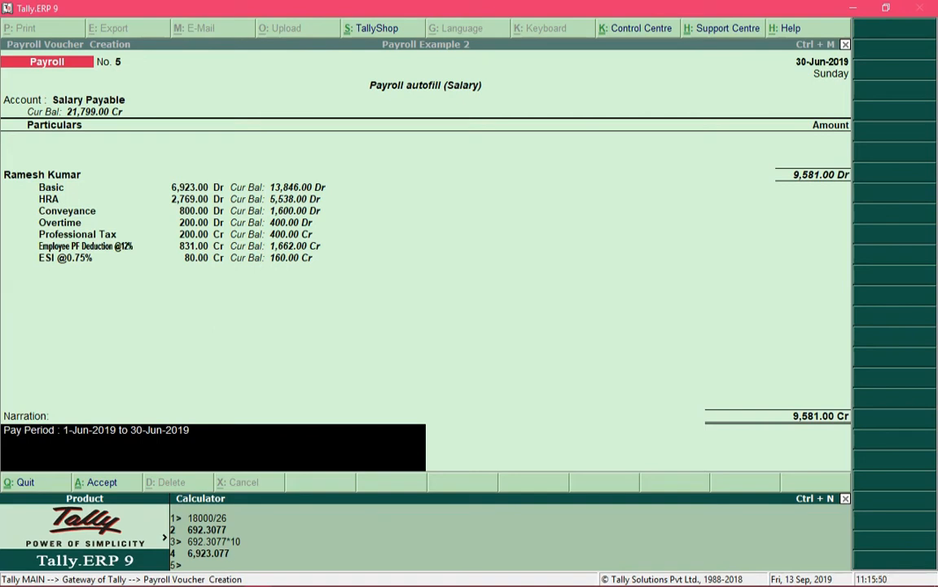
# Step: Calculate 40% of the prorated Basic to check the HRA, and return to the payroll voucher
pyautogui.write('40%')
pyautogui.press('Return')
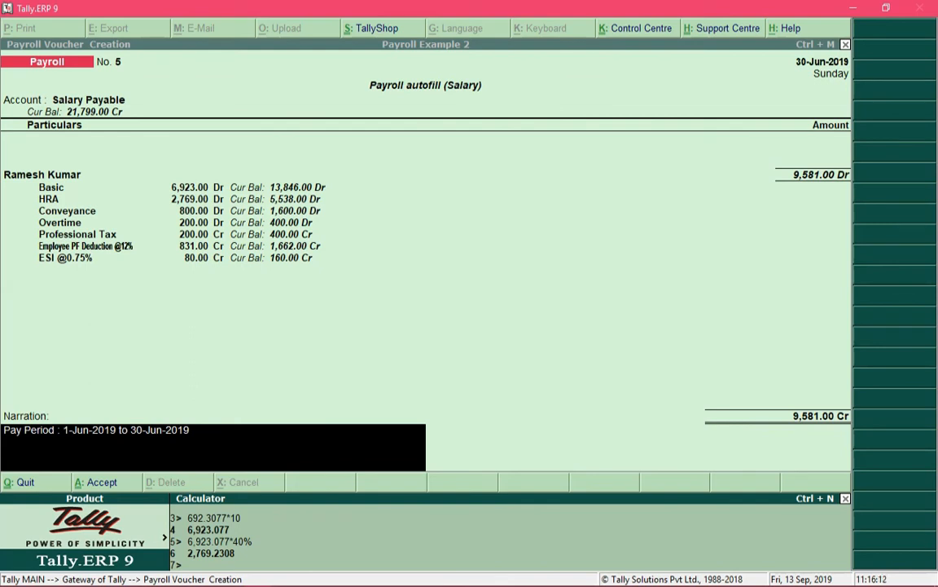
pyautogui.hotkey('ctrl', 'm')
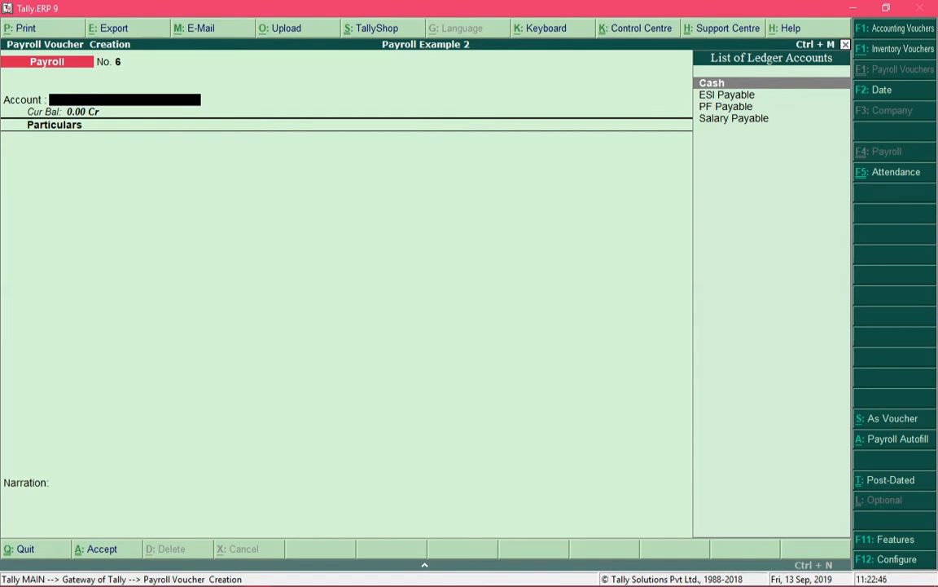
# Step: Leave the payroll voucher and open the Payroll Reports among the display reports of Payroll Example 2
pyautogui.press('Escape')
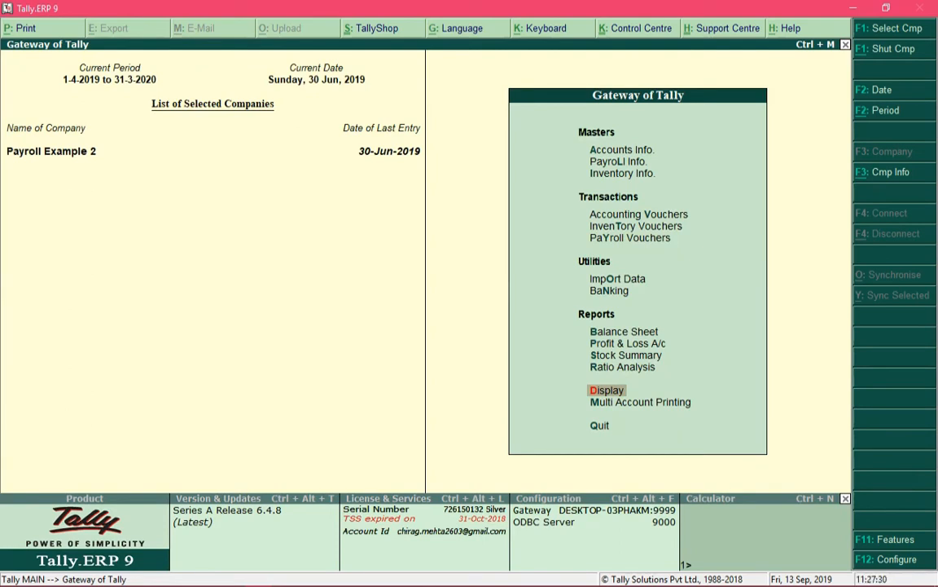
pyautogui.press('Return')
pyautogui.press('Down')
pyautogui.press('Down')
pyautogui.press('Down')
pyautogui.press('Down')
pyautogui.press('Down')
pyautogui.press('Down')
pyautogui.press('Down')
pyautogui.press('Down')
pyautogui.press('Down')
pyautogui.press('Down')
pyautogui.press('Down')
pyautogui.press('Down')
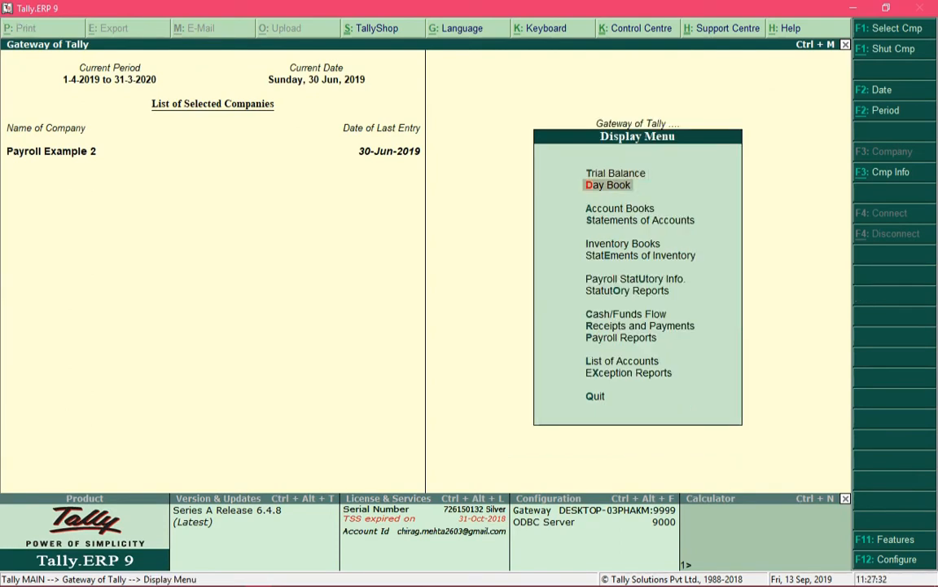
pyautogui.press('Up')
pyautogui.press('Up')
pyautogui.press('Return')
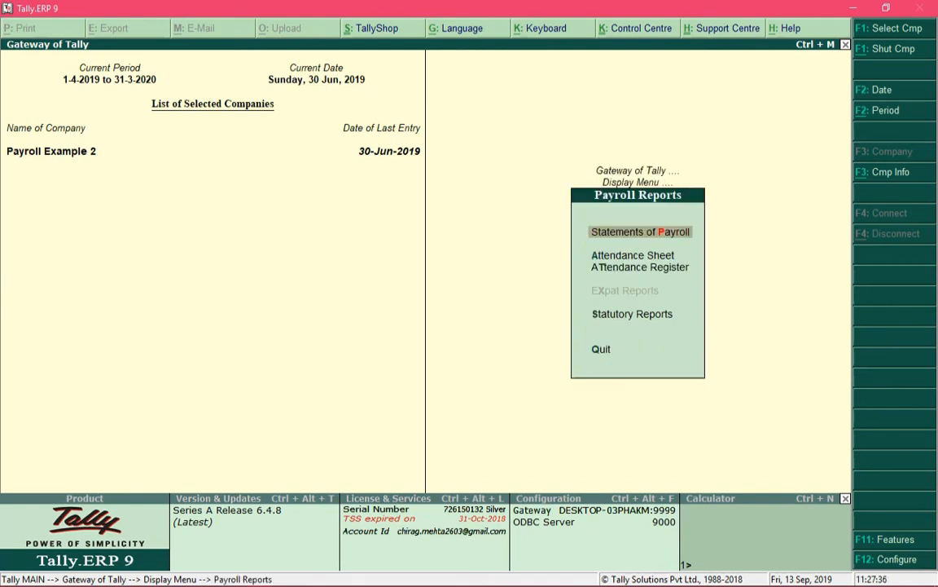
# Step: Open the single pay slip of the employee just processed and review the June 2019 attendance, earnings and deductions
pyautogui.press('Return')
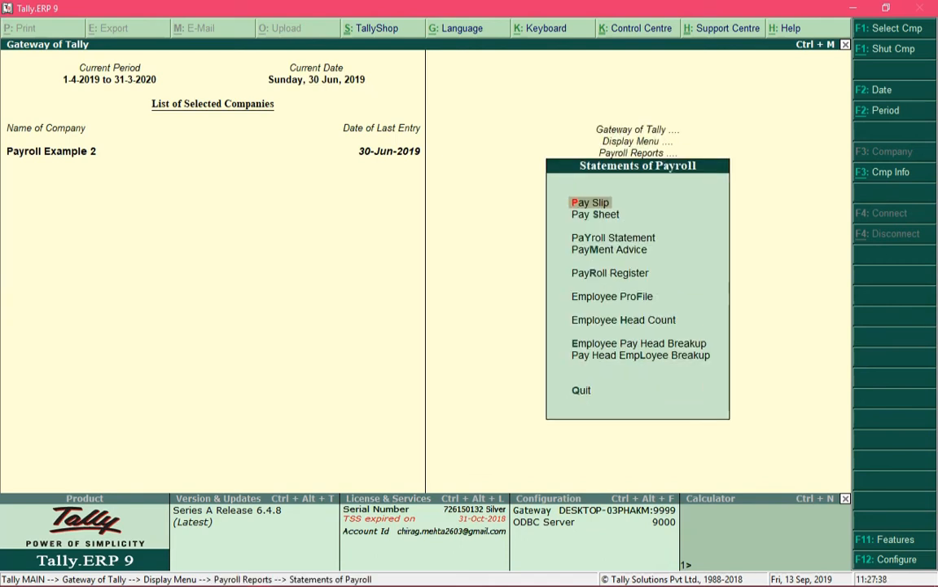
pyautogui.press('Return')
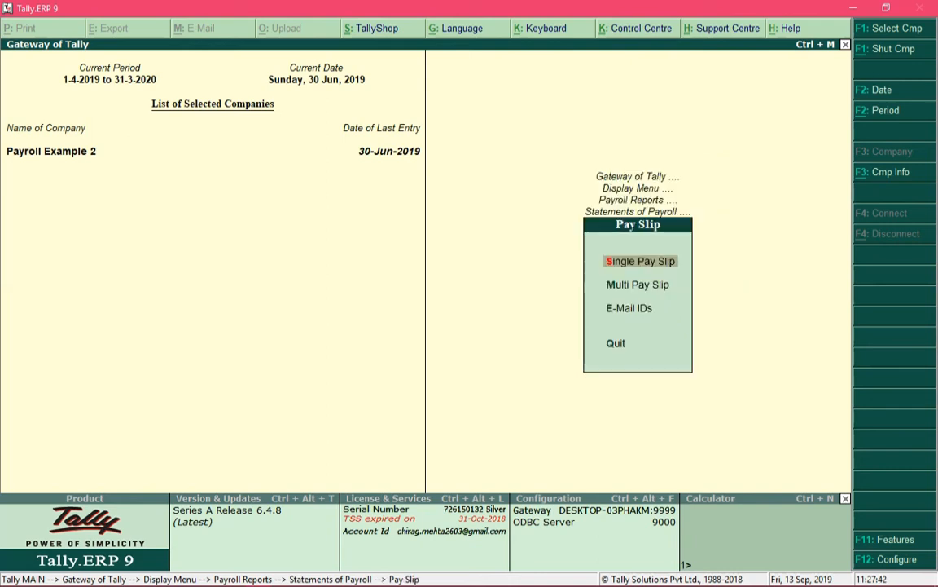
pyautogui.press('Return')
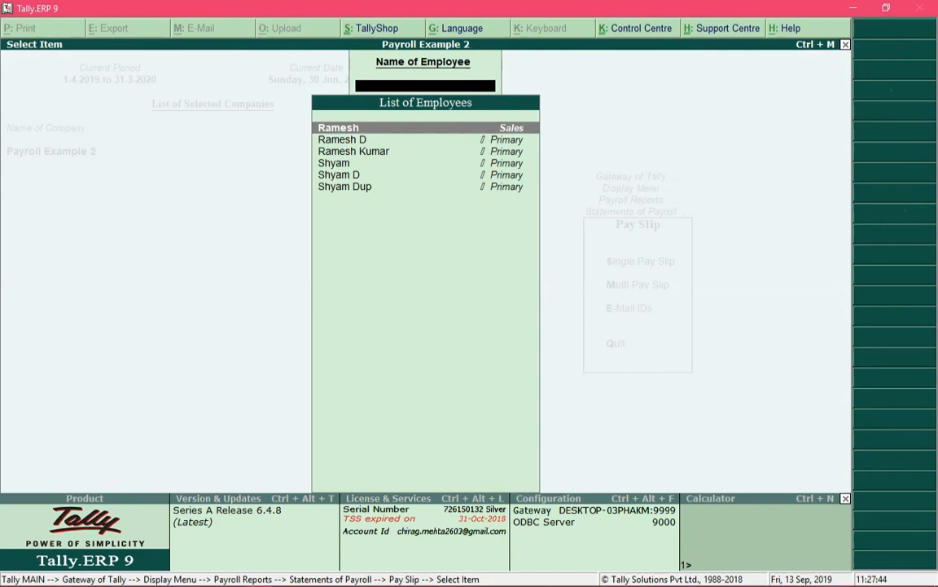
pyautogui.press('Down')
pyautogui.press('Down')
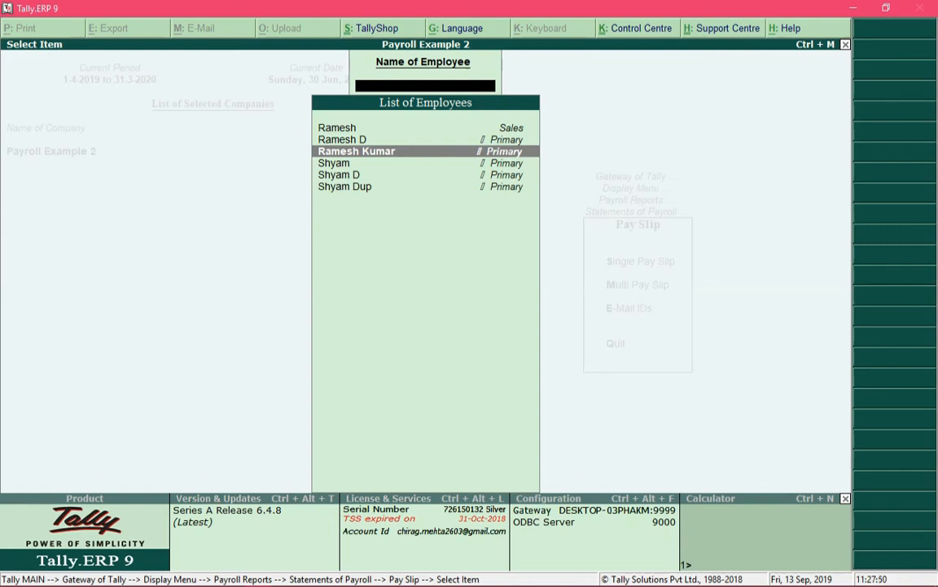
pyautogui.press('Return')
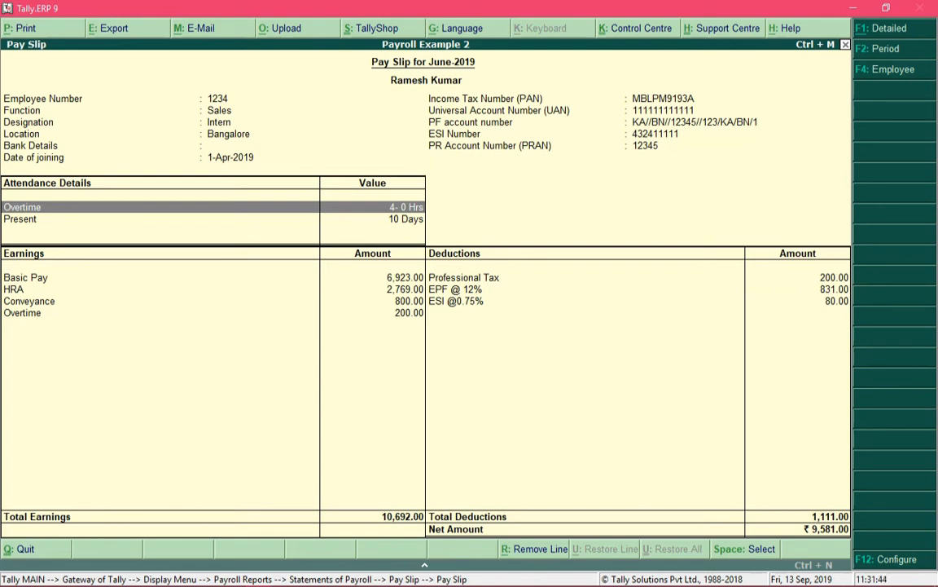
pyautogui.press('Down')
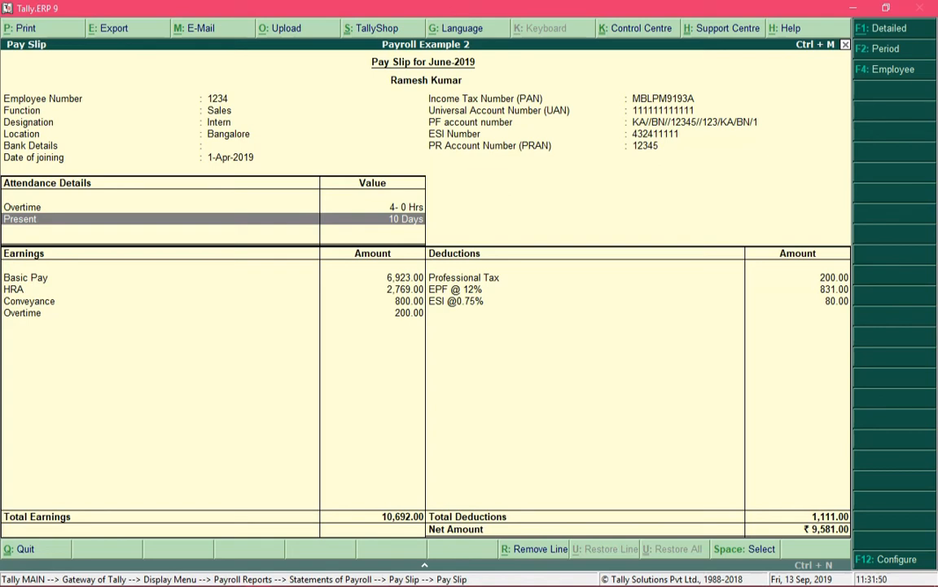
pyautogui.press('Up')
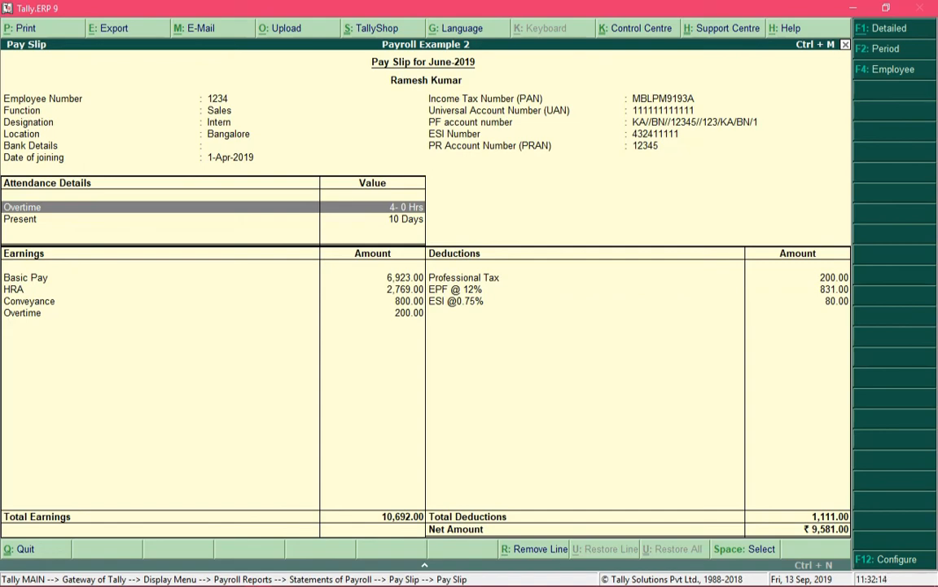
# Step: Preview the pay slip's printout at enlarged size to read it, and return to the Gateway of Tally
pyautogui.hotkey('alt', 'p')
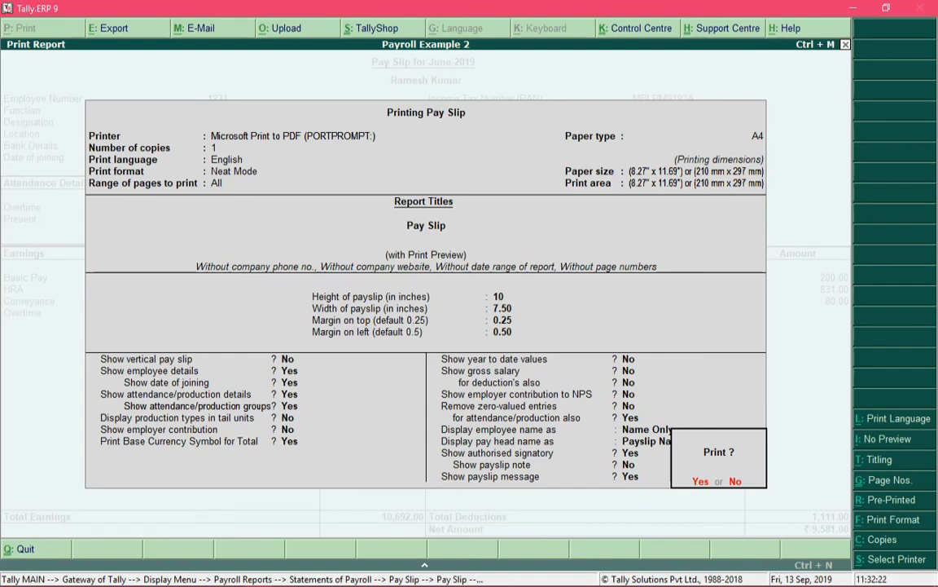
pyautogui.press('Return')
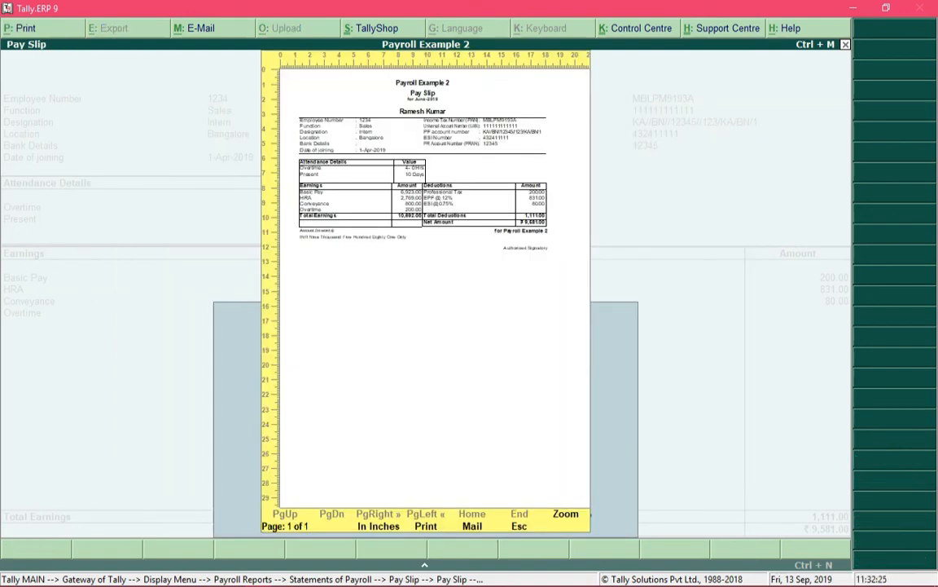
pyautogui.hotkey('alt', 'z')
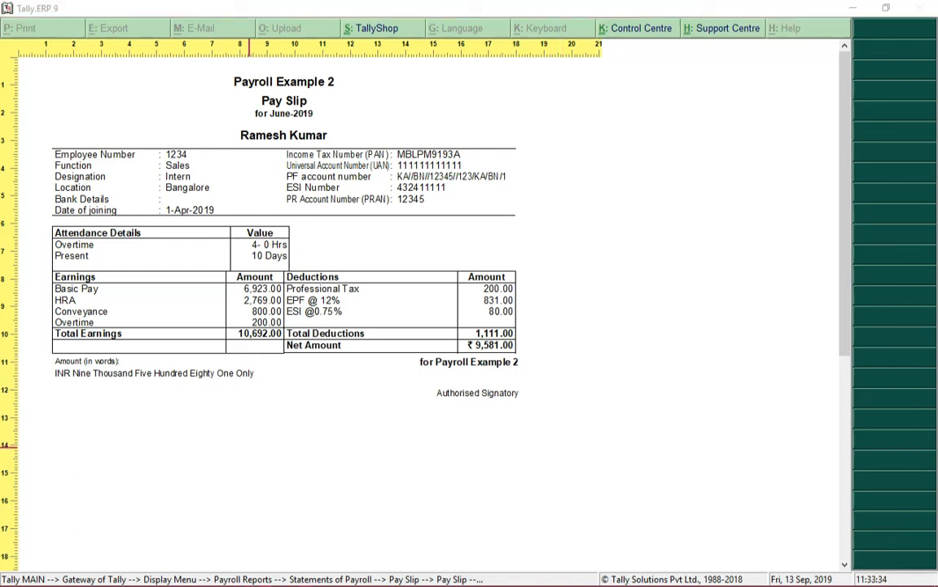
pyautogui.press('Escape')
pyautogui.press('Escape')
pyautogui.press('Escape')
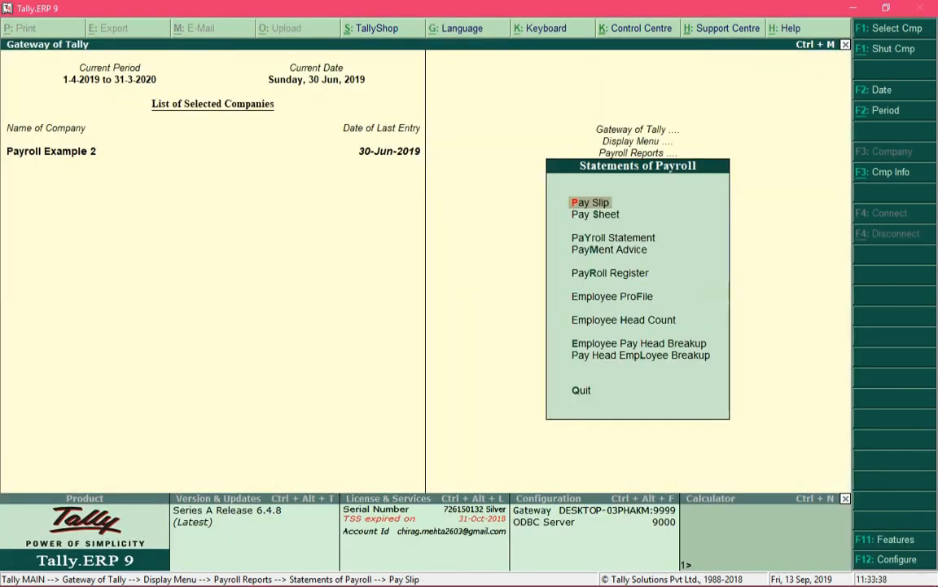
pyautogui.press('Escape')
pyautogui.press('Escape')
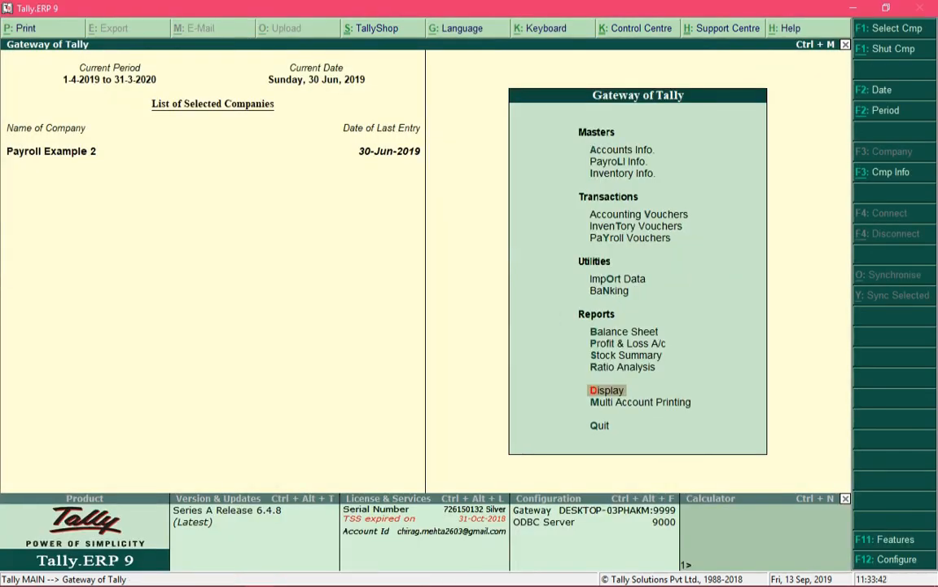
# Step: Open the accounting vouchers to create a new payment voucher
pyautogui.press('Up')
pyautogui.press('Up')
pyautogui.press('Up')
pyautogui.press('Up')
pyautogui.press('Up')
pyautogui.press('Up')
pyautogui.press('Up')
pyautogui.press('Up')
pyautogui.press('Up')
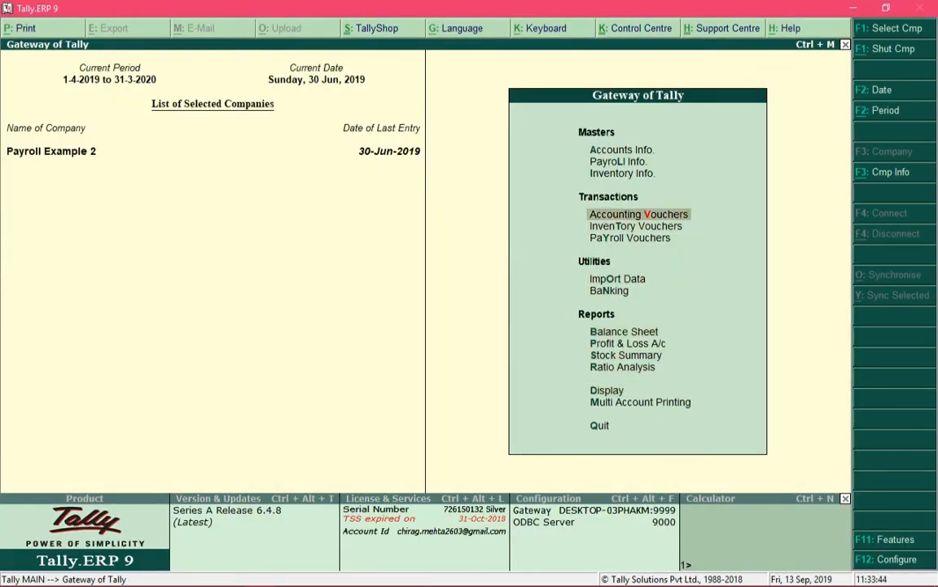
pyautogui.press('Return')
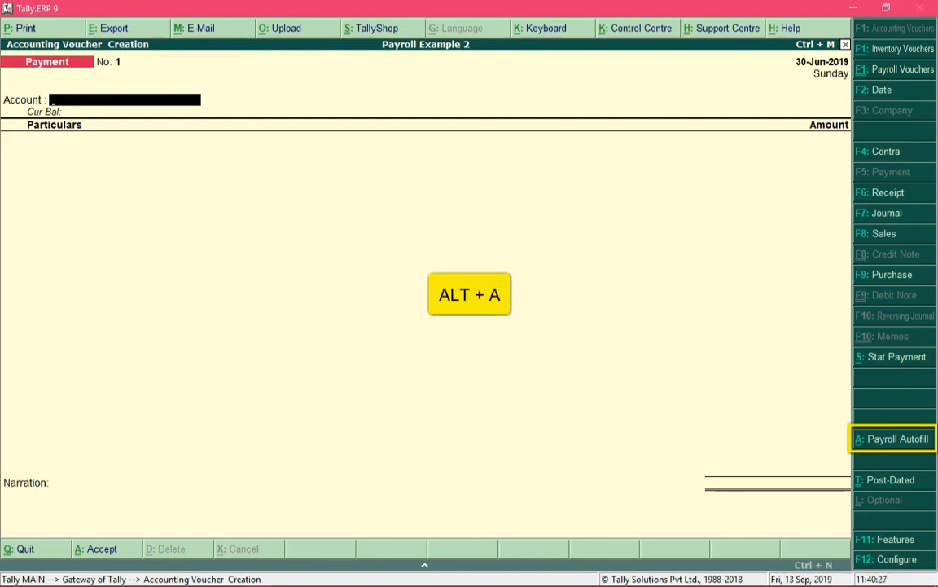
# Step: Start Payroll Autofill for Salary Payment, keeping the period 1-6-2019 to 30-6-2019 and the voucher date 30-6-2019
pyautogui.hotkey('alt', 'a')
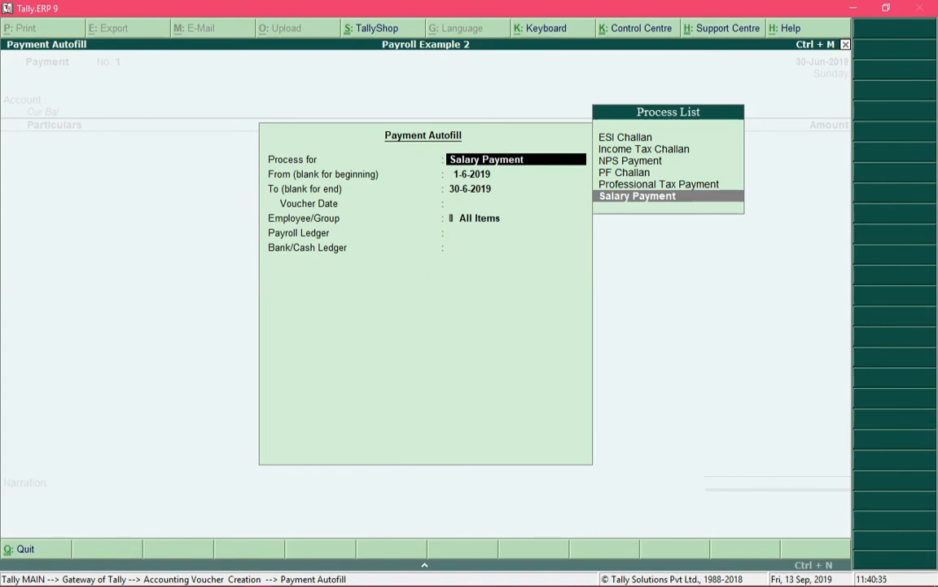
pyautogui.press('Return')
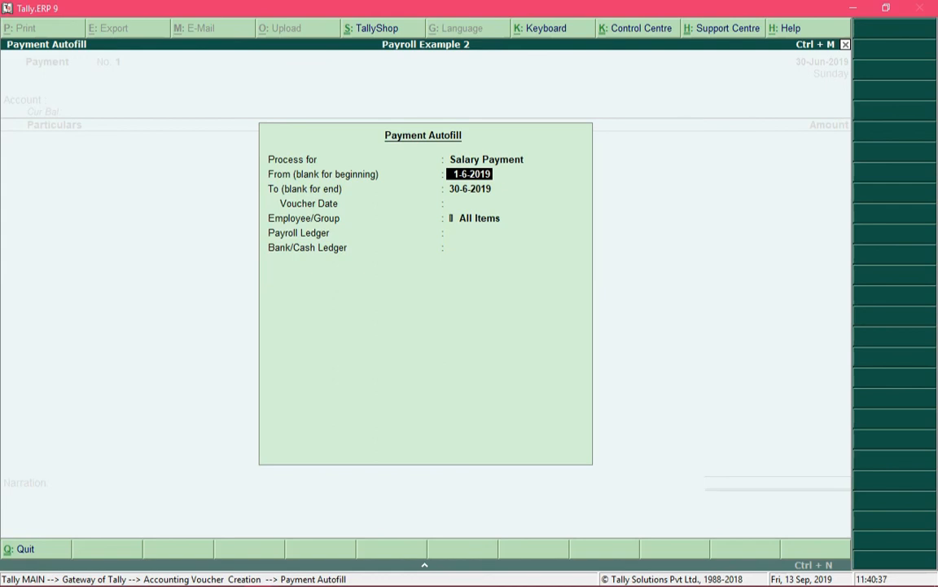
pyautogui.press('Return')
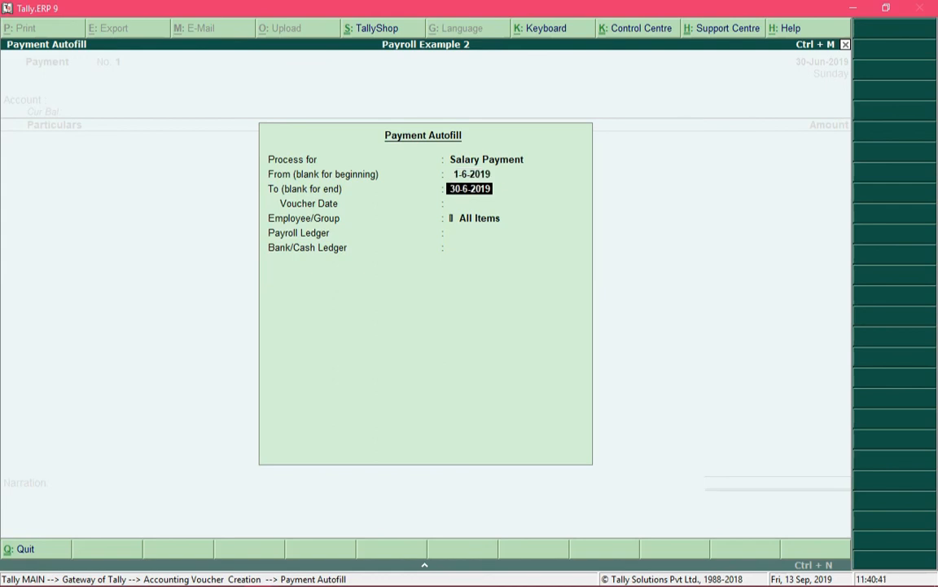
pyautogui.press('Return')
pyautogui.press('Return')
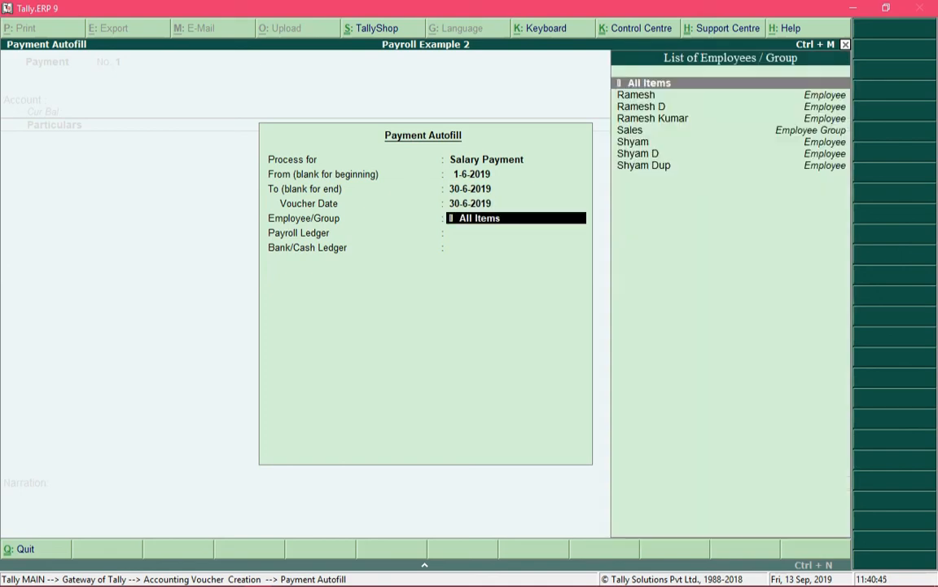
# Step: Limit the payment to the pay slip's employee and fill the voucher using Salary Payable as payroll ledger and Cash as bank/cash ledger
pyautogui.press('Down')
pyautogui.press('Down')
pyautogui.press('Down')
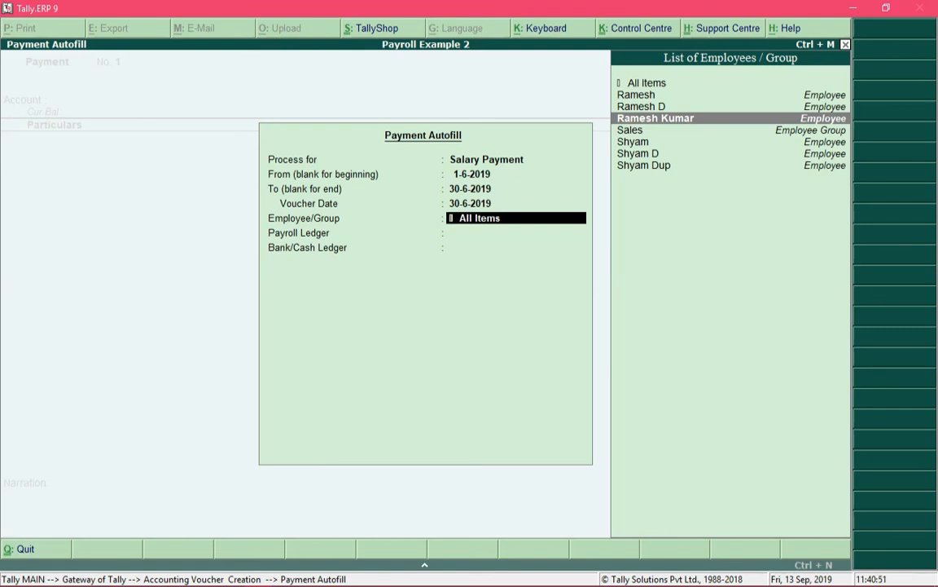
pyautogui.press('Return')
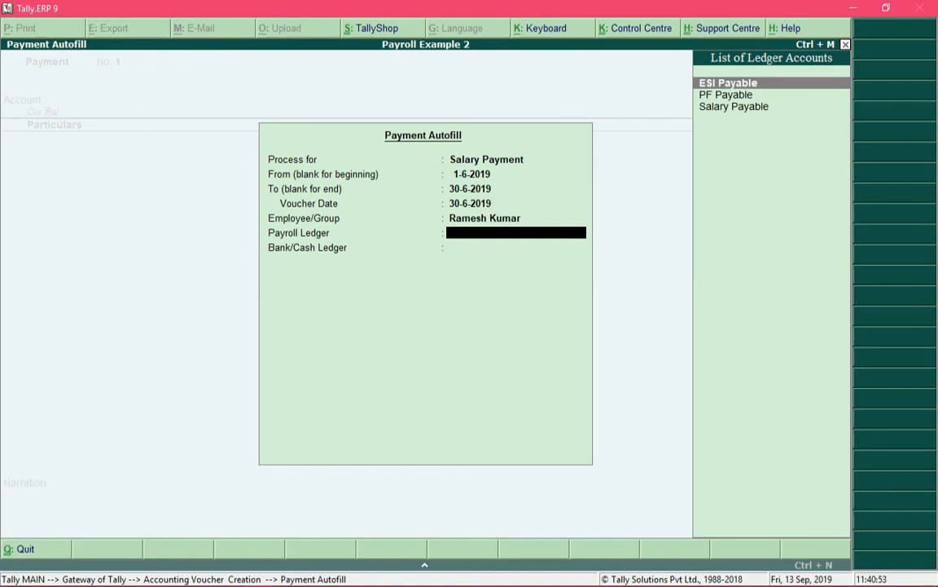
pyautogui.press('Down')
pyautogui.press('Down')
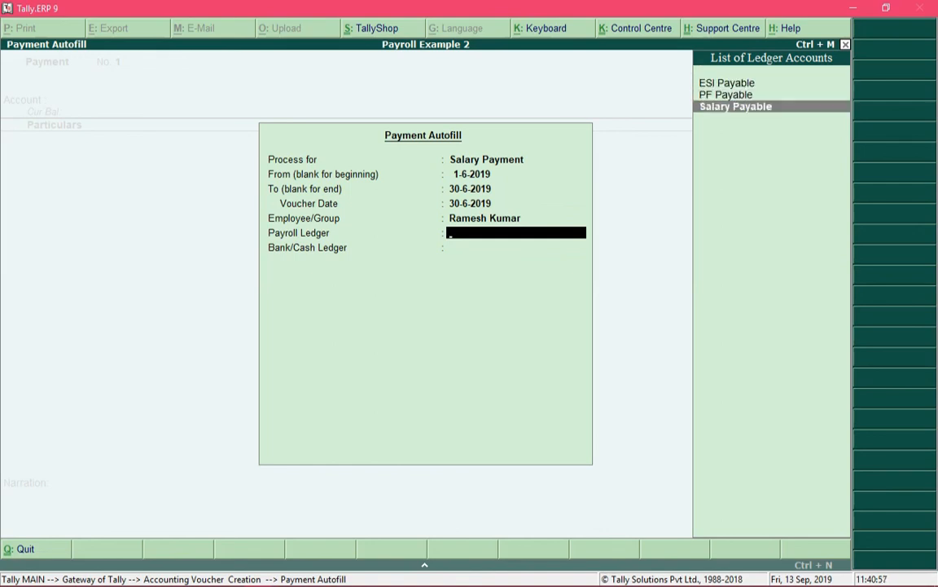
pyautogui.press('Return')
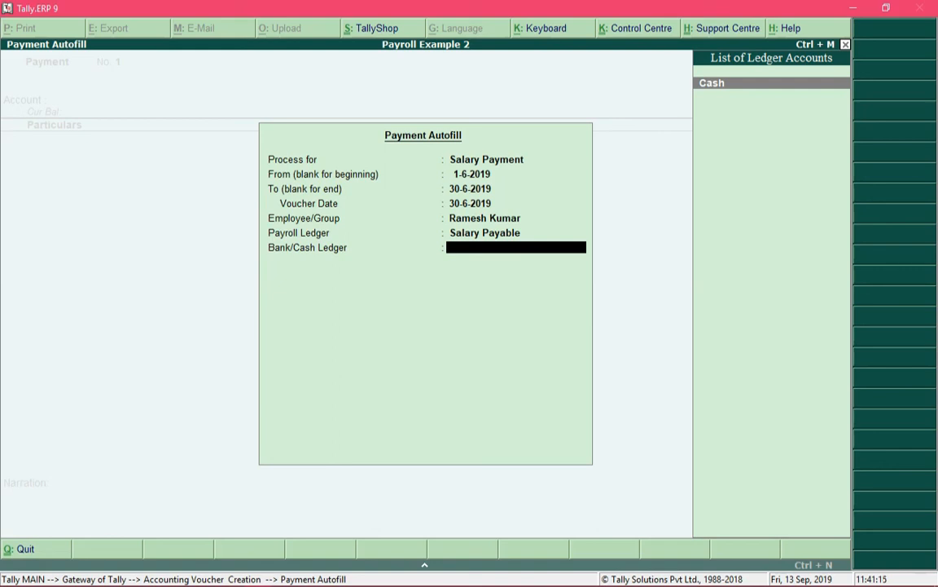
pyautogui.press('Return')
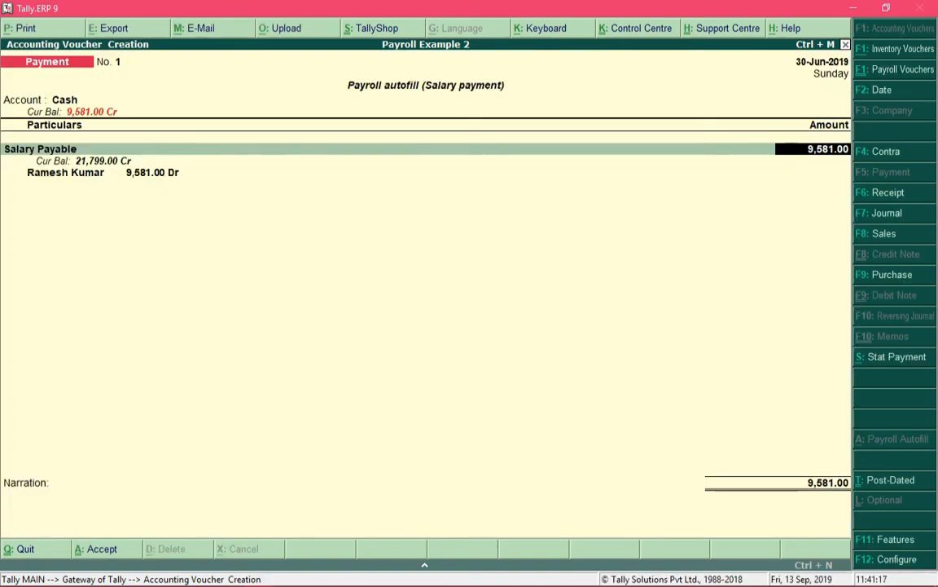